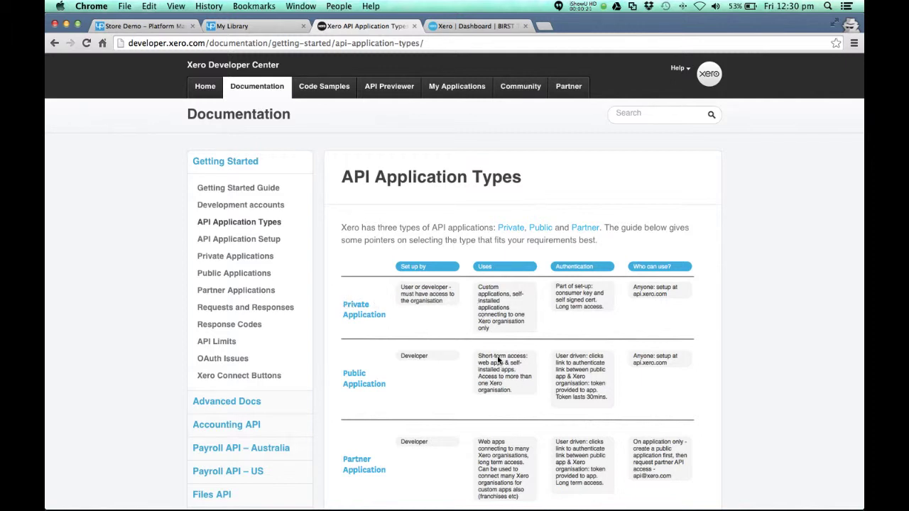
Switch to Store Demo and reach Interface Manager via Universal Console's Update packages page
click(342, 375)
click(254, 27)
click(141, 26)
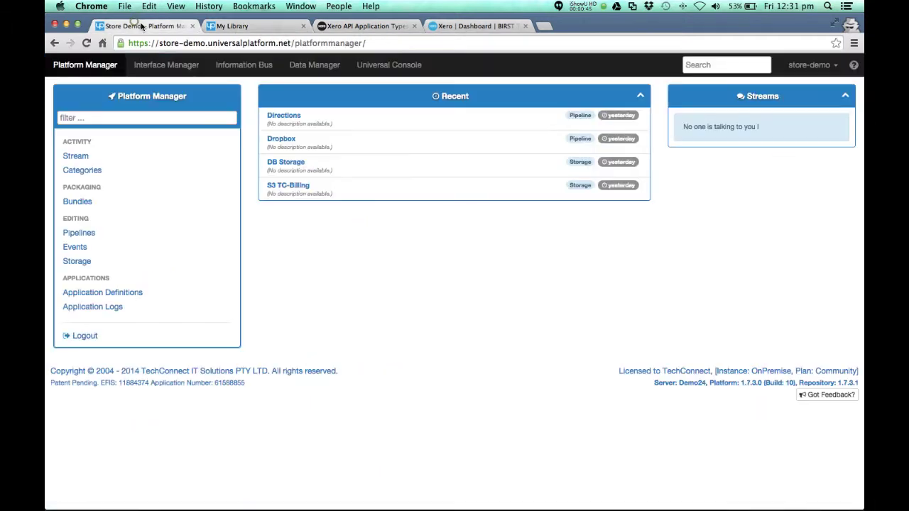
click(389, 66)
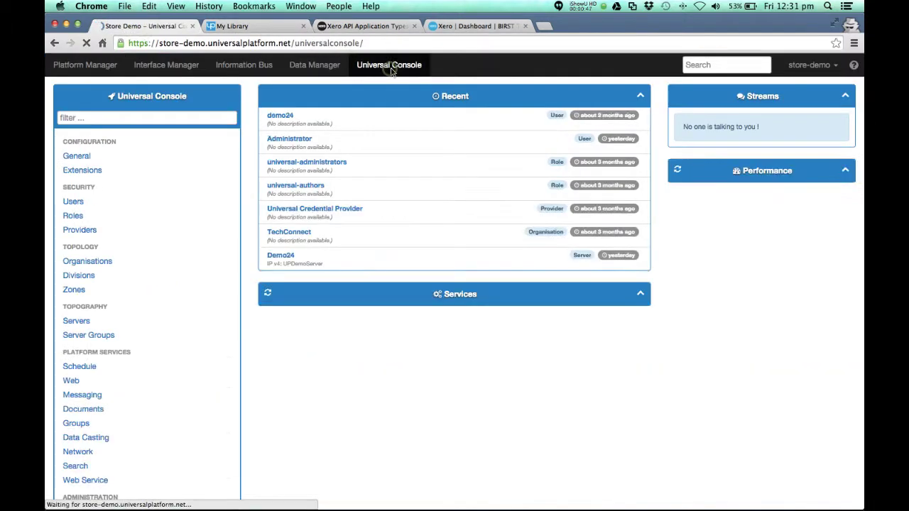
scroll(177, 345, down, 5)
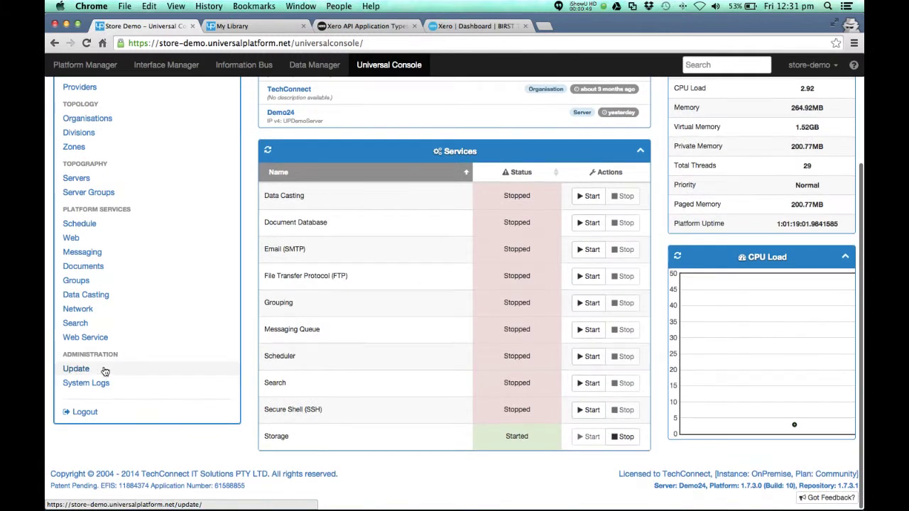
click(88, 369)
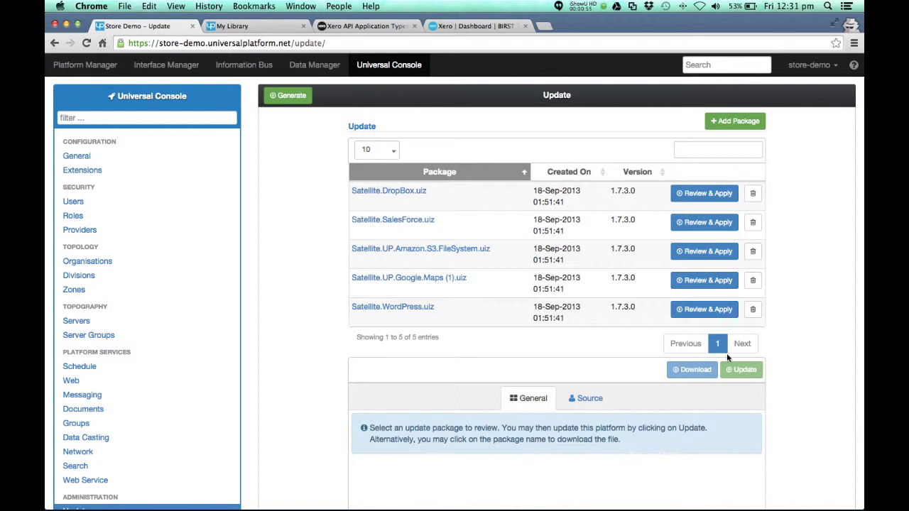
click(182, 70)
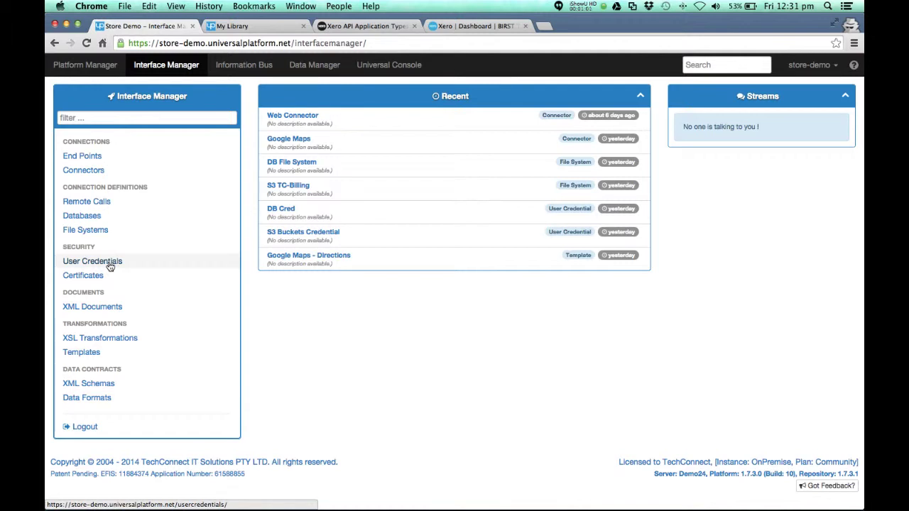
Add a new user credential of type Xero OAuth Credential
click(110, 266)
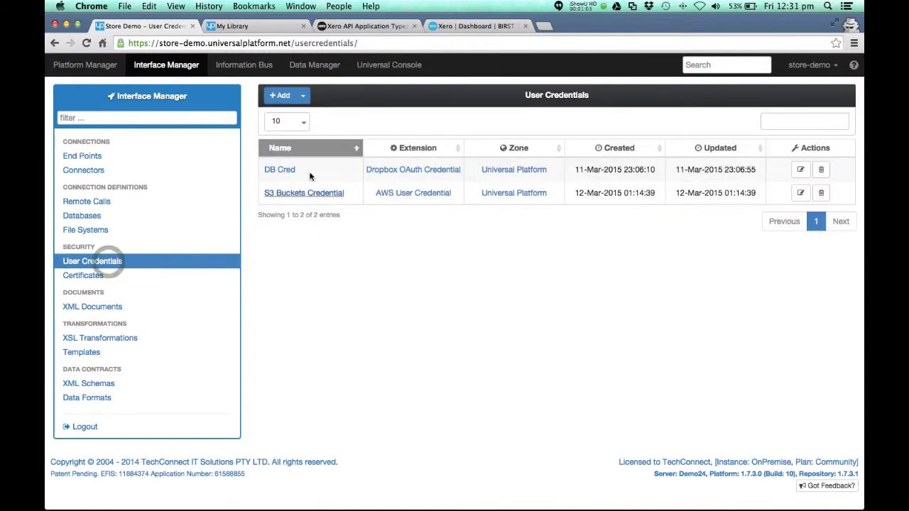
click(284, 97)
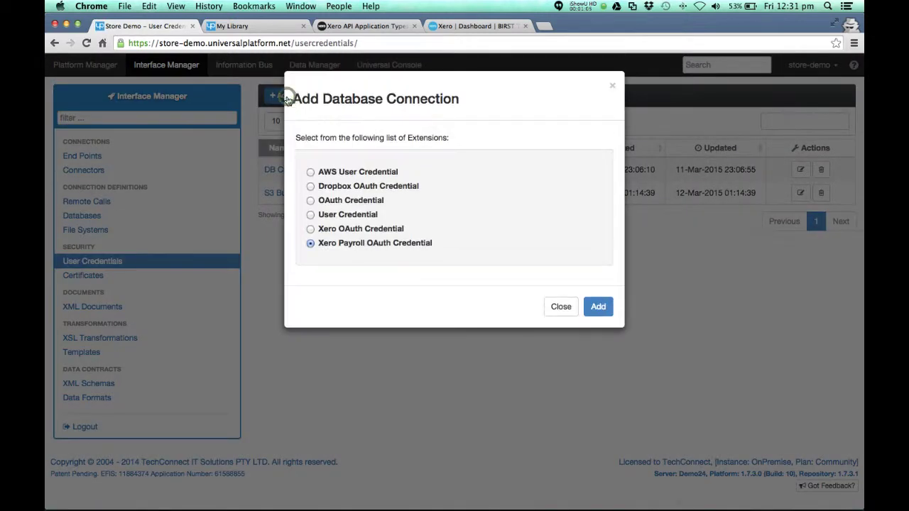
click(310, 229)
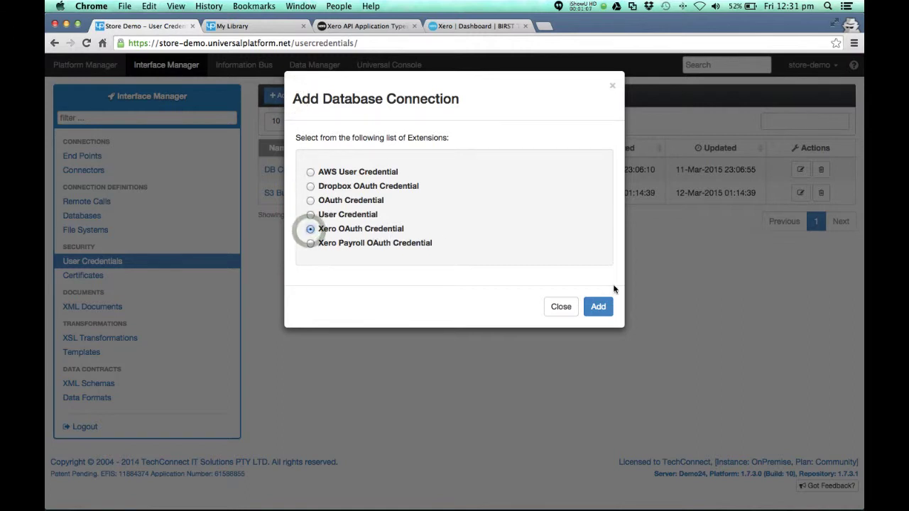
click(598, 307)
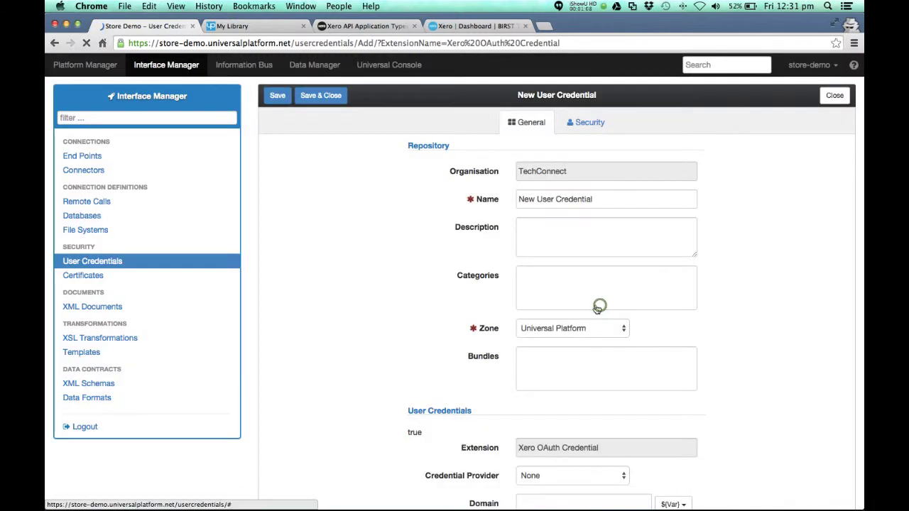
Name the credential 'Xero Cred' and enter the Xero login e-mail and password
triple_click(596, 201)
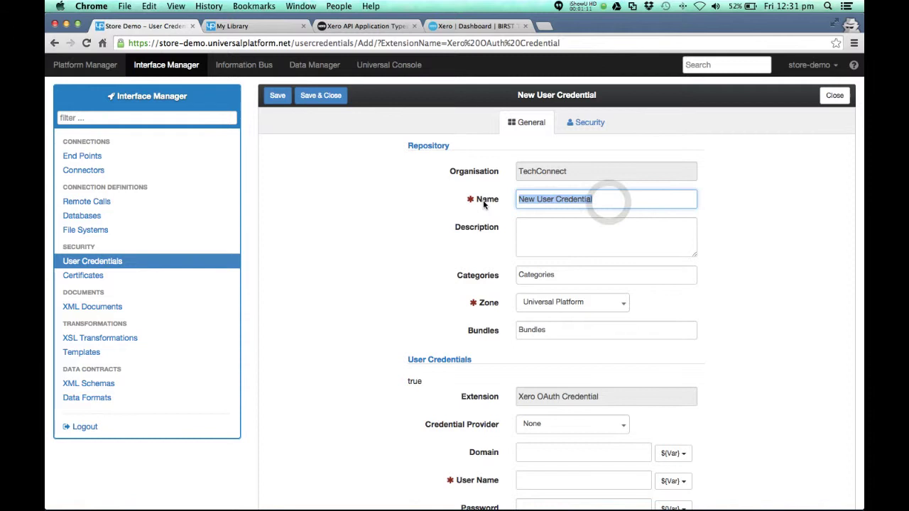
text(Xero)
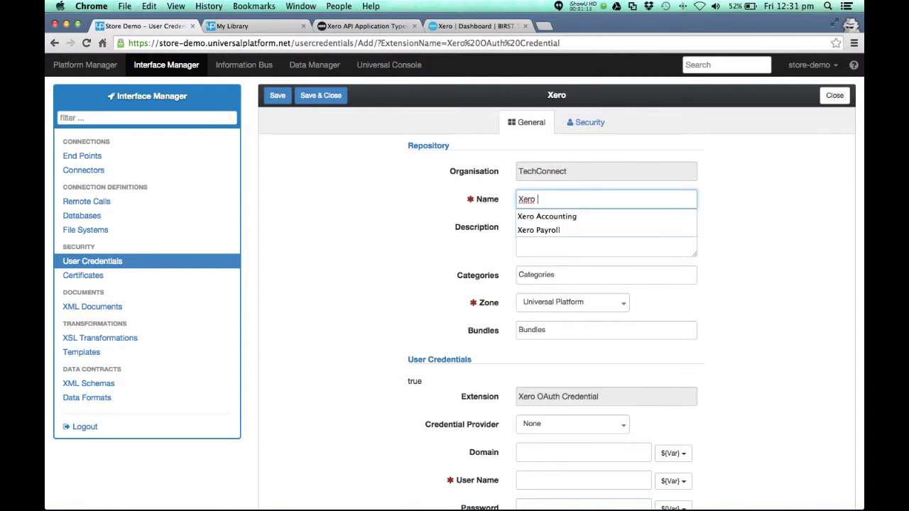
text( Cred)
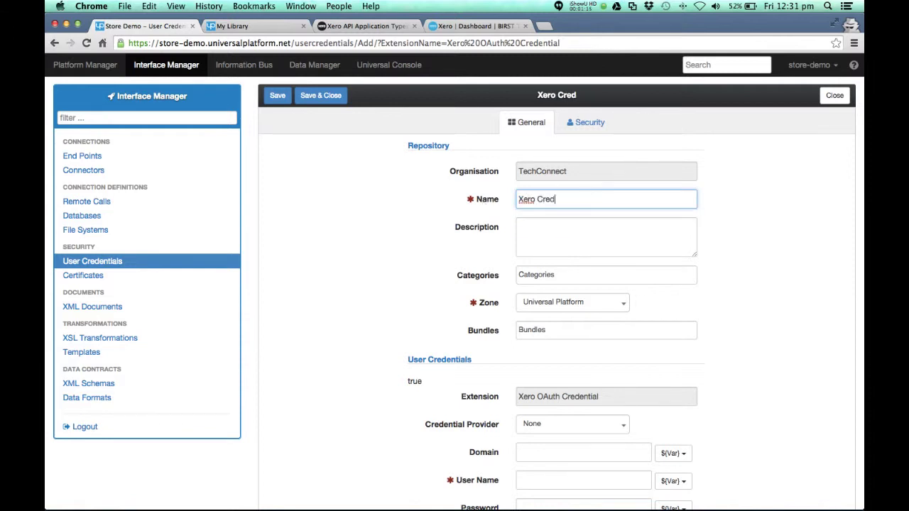
scroll(397, 213, down, 5)
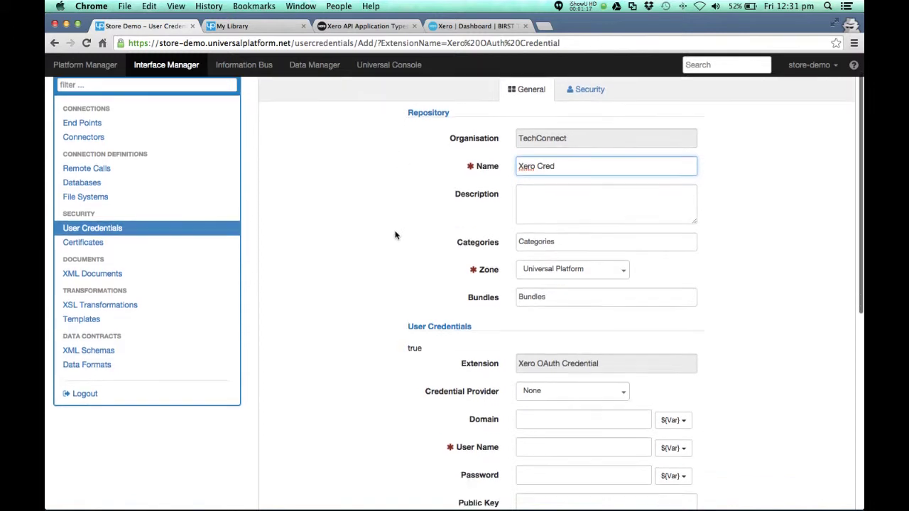
click(531, 282)
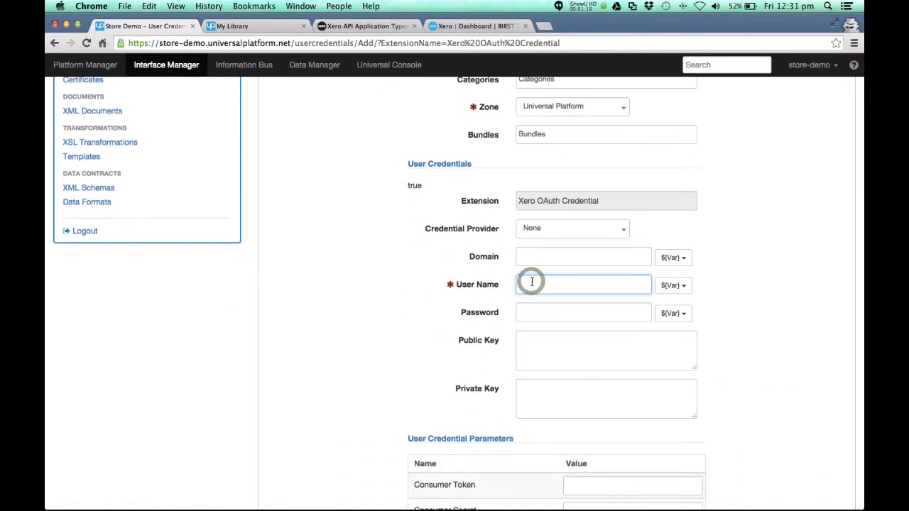
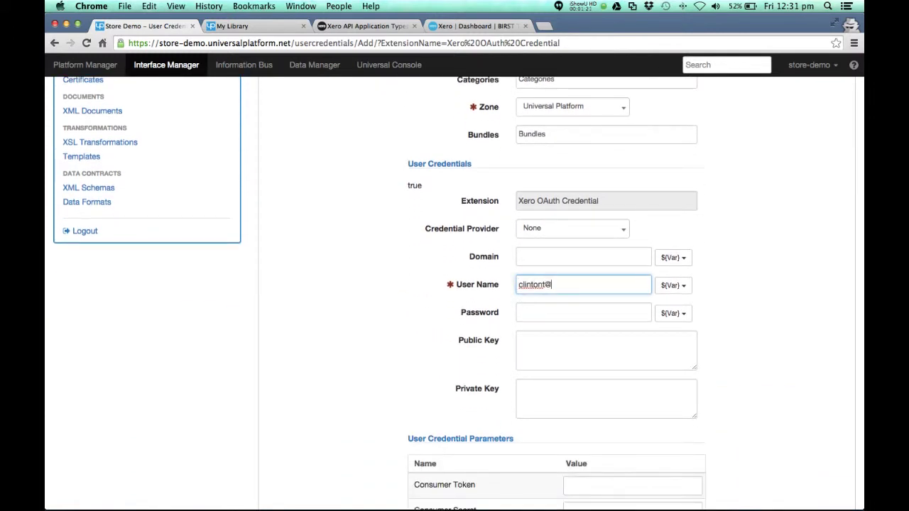
key(Tab)
key(Tab)
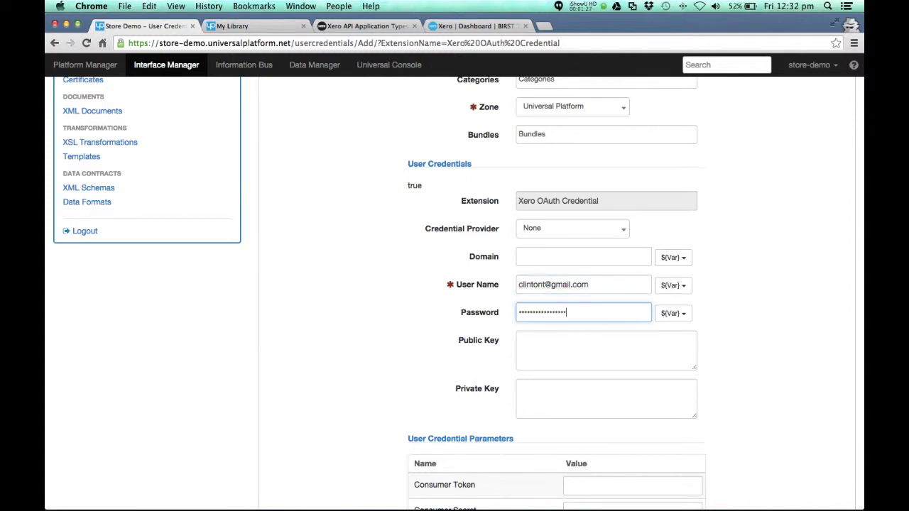
scroll(377, 192, up, 5)
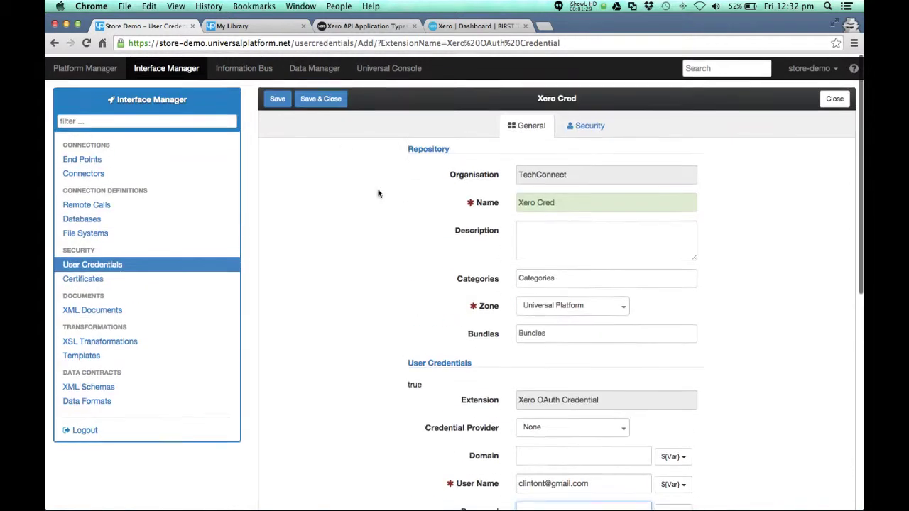
Save Xero Cred and authorise it with Xero, requesting a token with the prefilled consumer key and secret
click(280, 99)
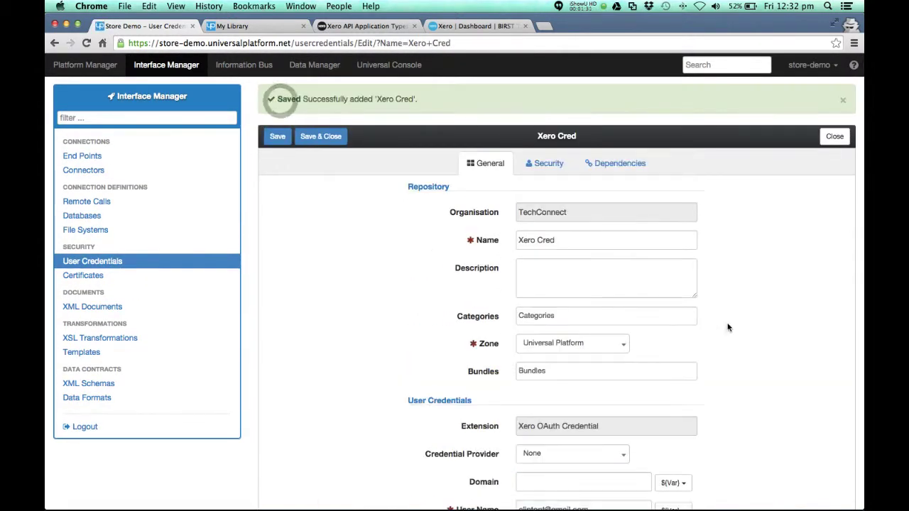
scroll(739, 330, down, 5)
scroll(756, 335, down, 5)
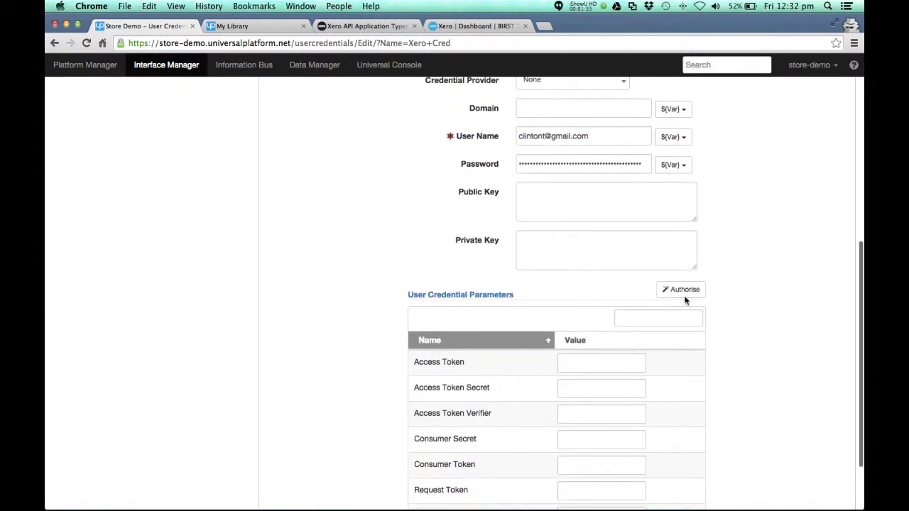
click(683, 285)
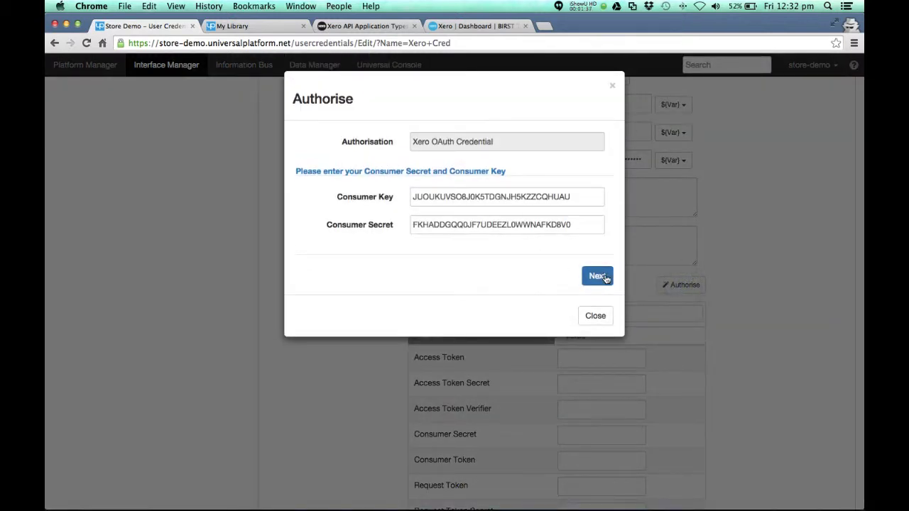
click(597, 277)
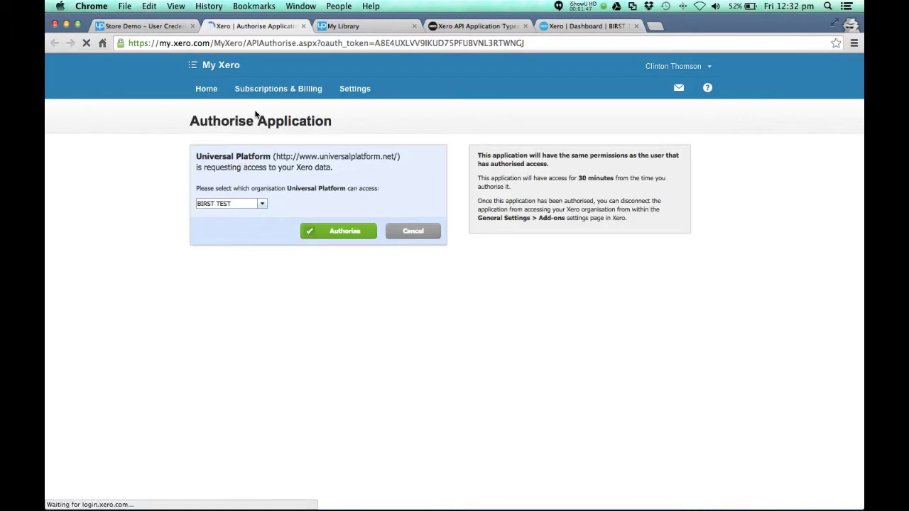
Authorise Universal Platform for the BIRST TEST organisation and select the returned verification code
click(353, 235)
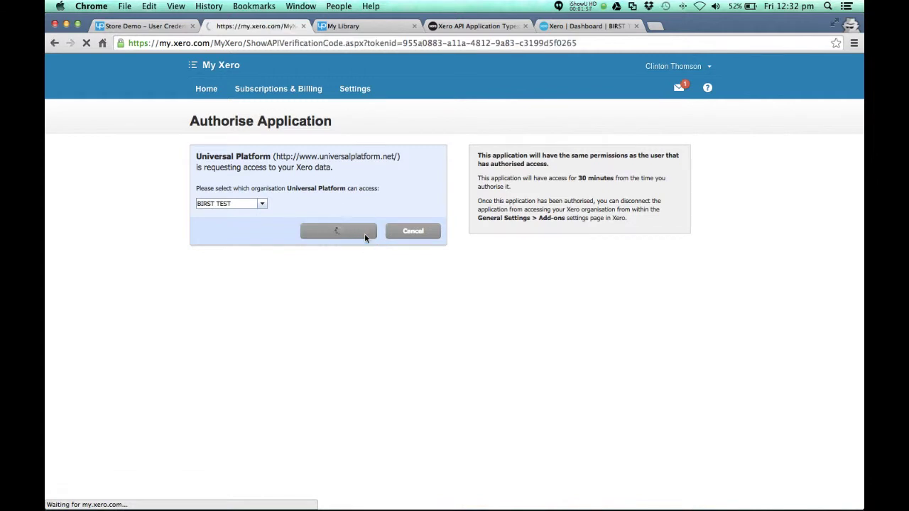
double_click(235, 189)
key(super+c)
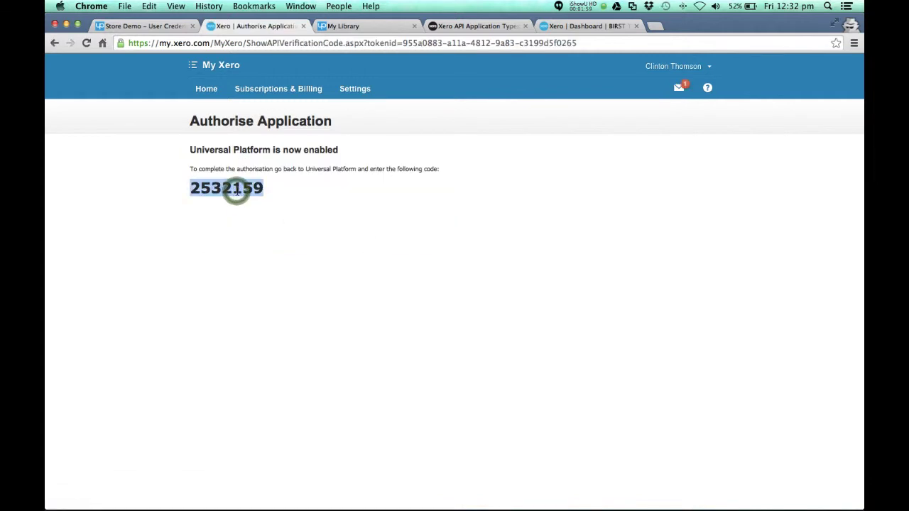
Paste the Xero verification code into the access token verifier and finish authorisation
click(303, 27)
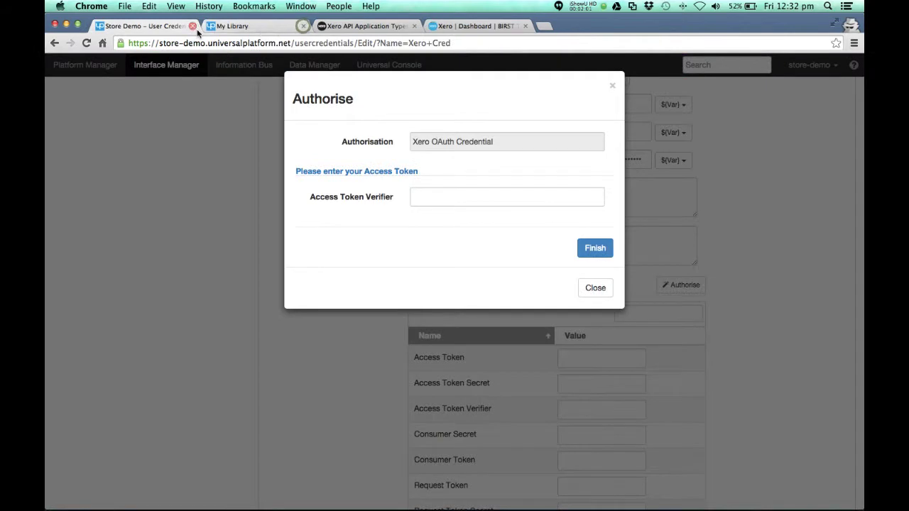
click(422, 197)
key(super+v)
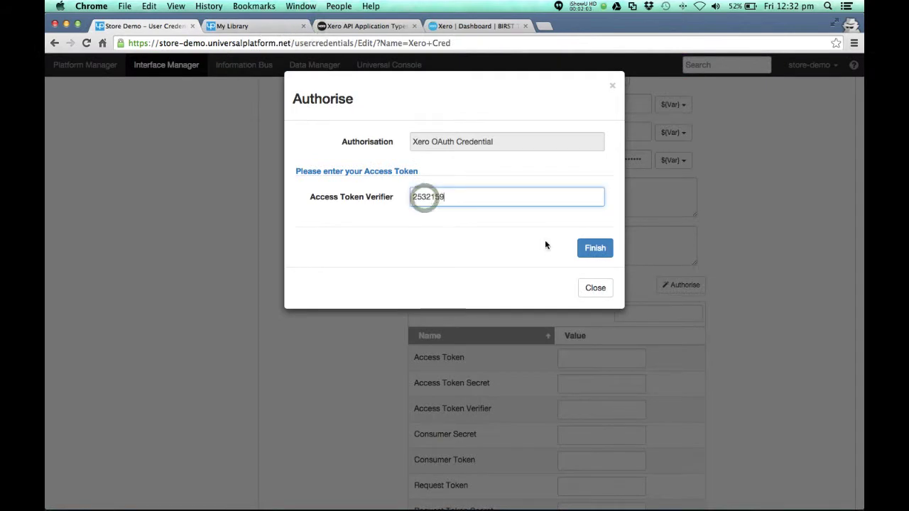
click(593, 248)
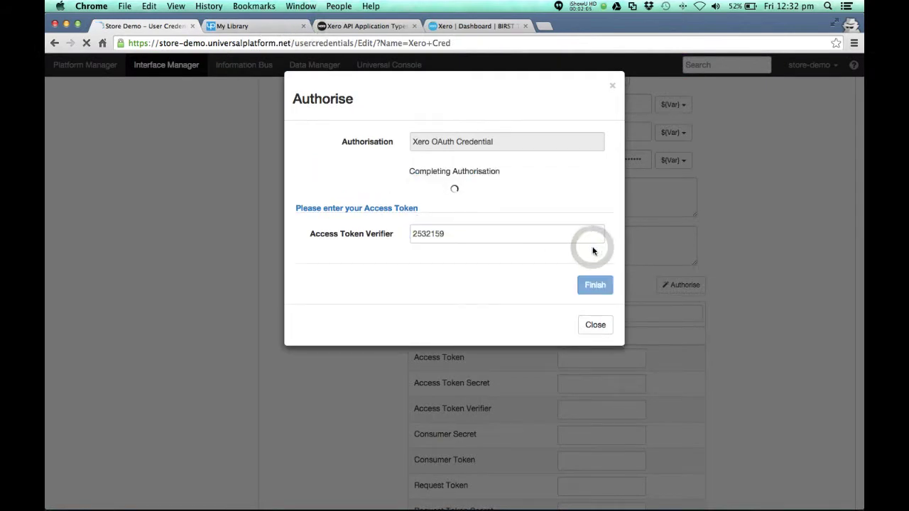
Save the Xero Cred credential with its access token parameters filled in
scroll(593, 250, down, 2)
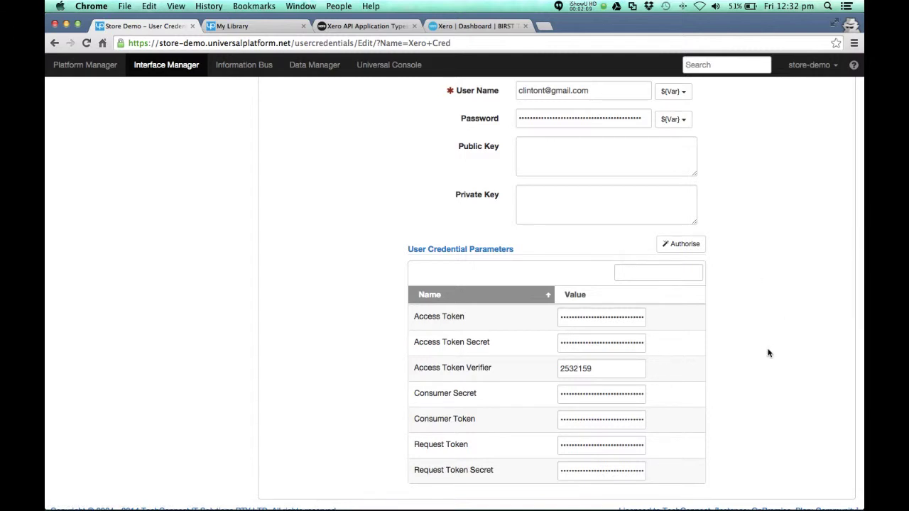
scroll(768, 352, up, 10)
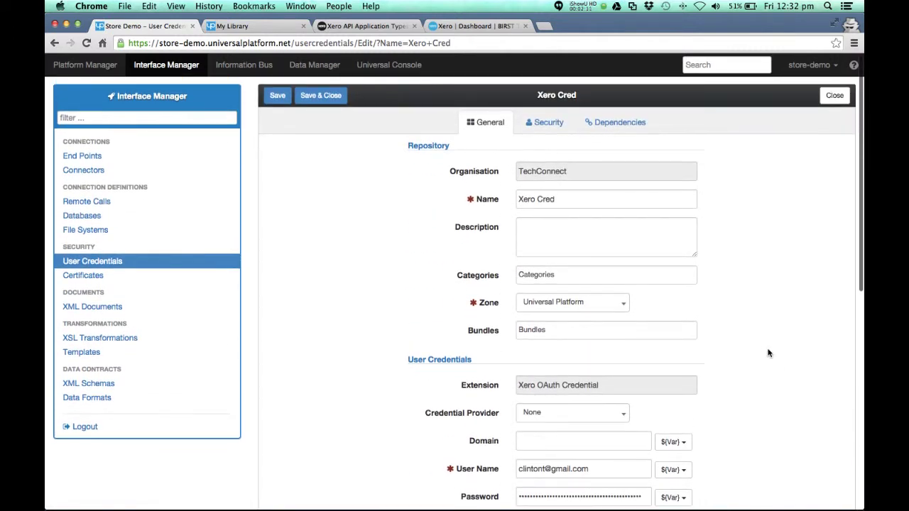
scroll(767, 351, down, 10)
scroll(752, 284, up, 10)
click(277, 95)
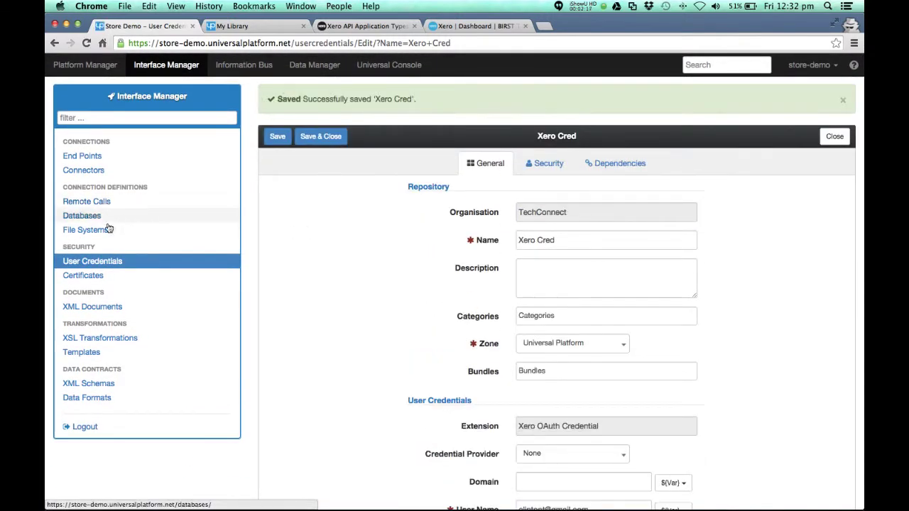
Add a new Xero connector with application type set to Public Application
click(83, 170)
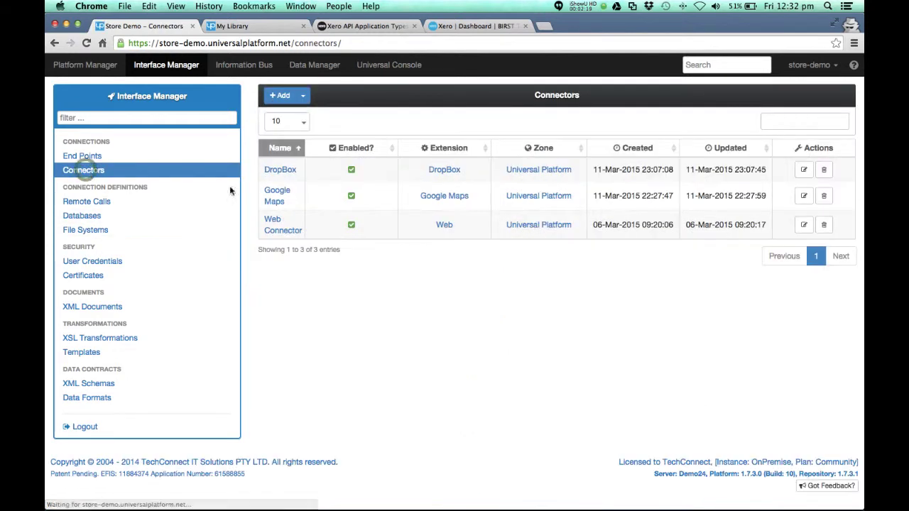
click(304, 99)
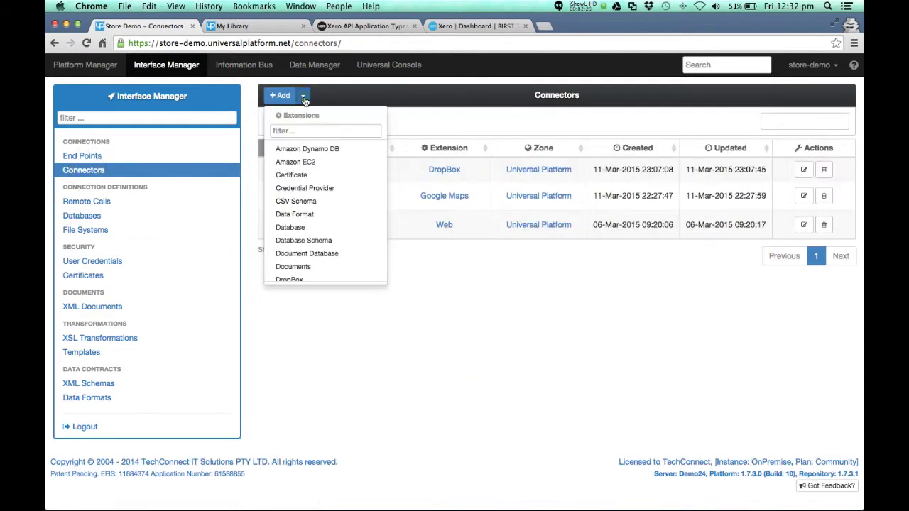
scroll(334, 249, down, 10)
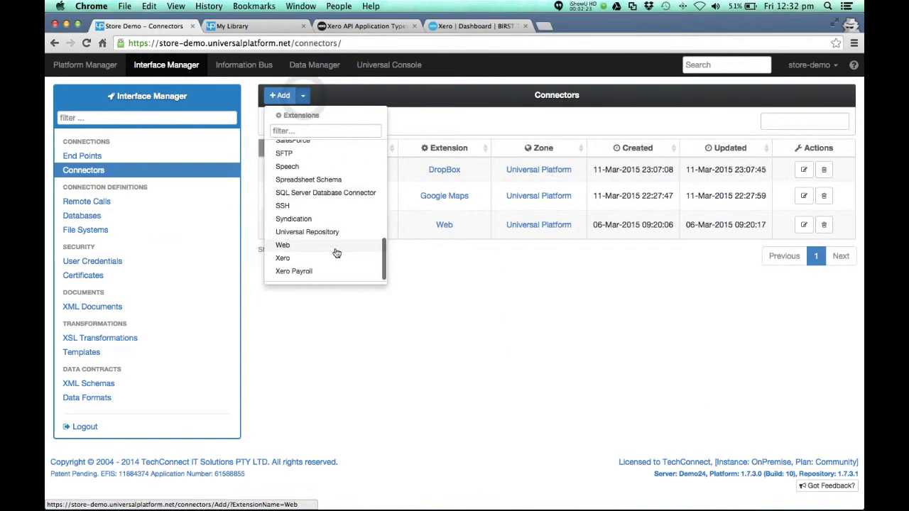
click(284, 258)
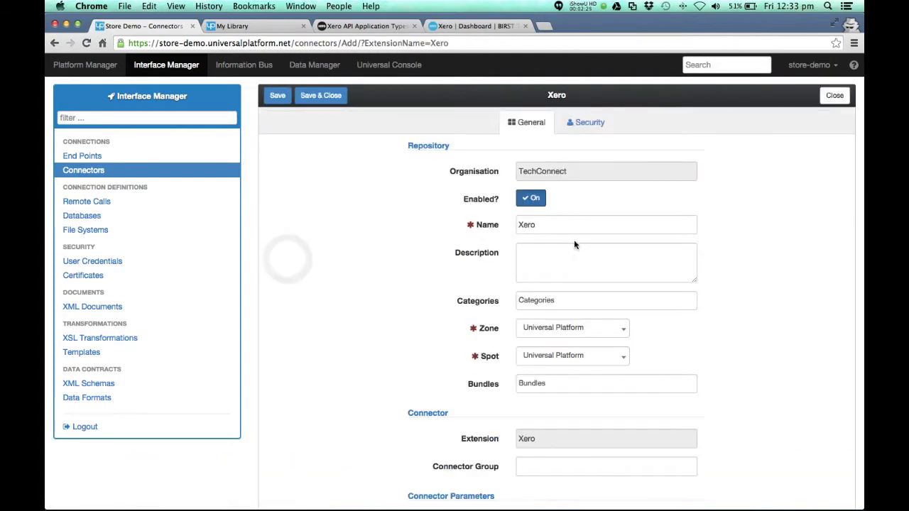
click(561, 226)
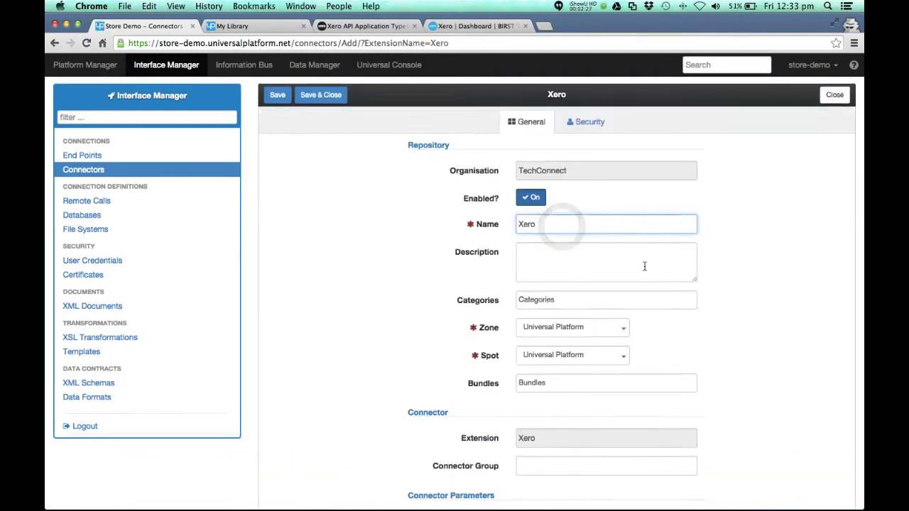
scroll(643, 267, down, 5)
click(651, 369)
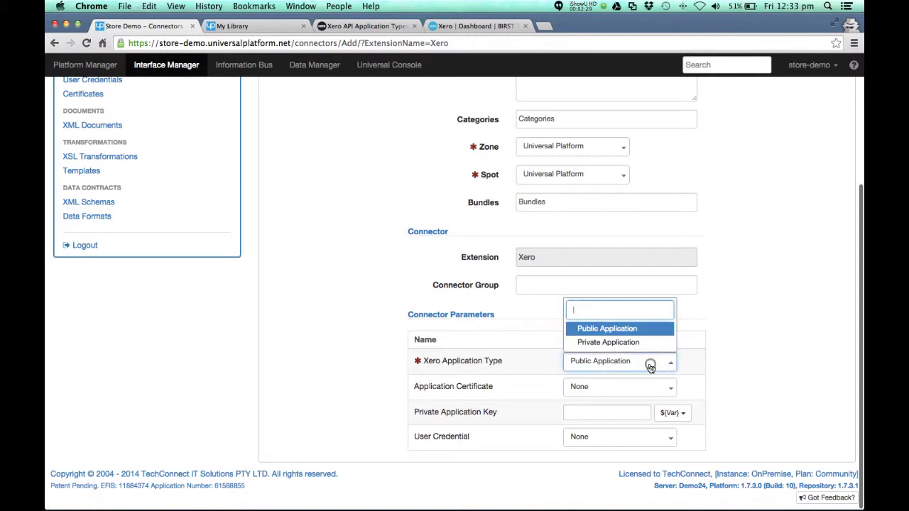
click(602, 329)
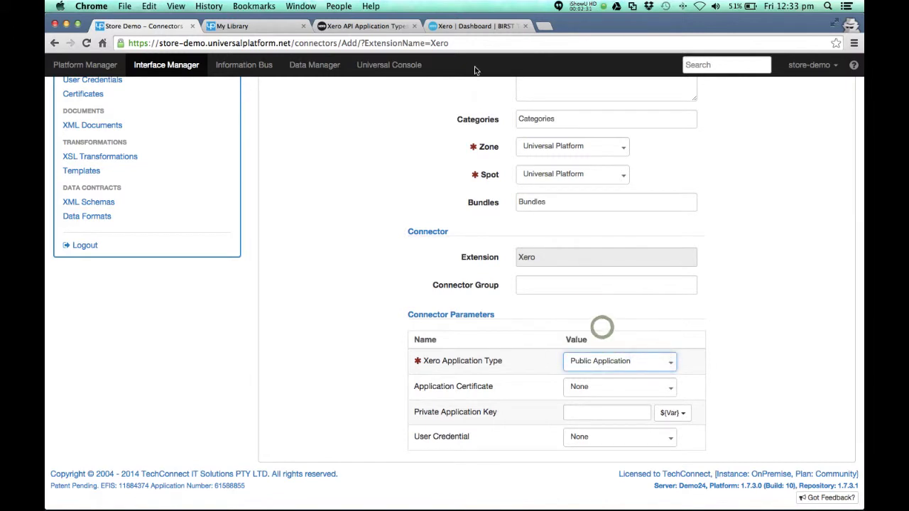
Check the Xero API application types page, then save the connector without a credential
click(374, 26)
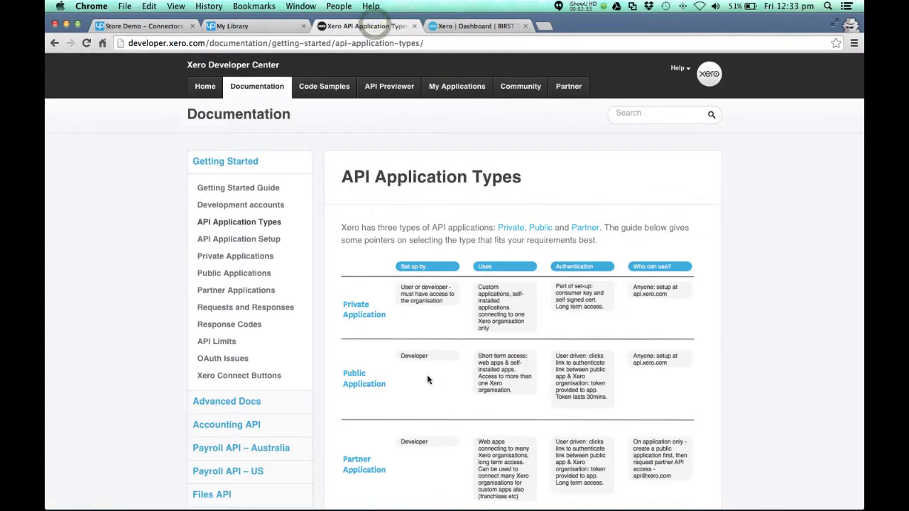
click(173, 26)
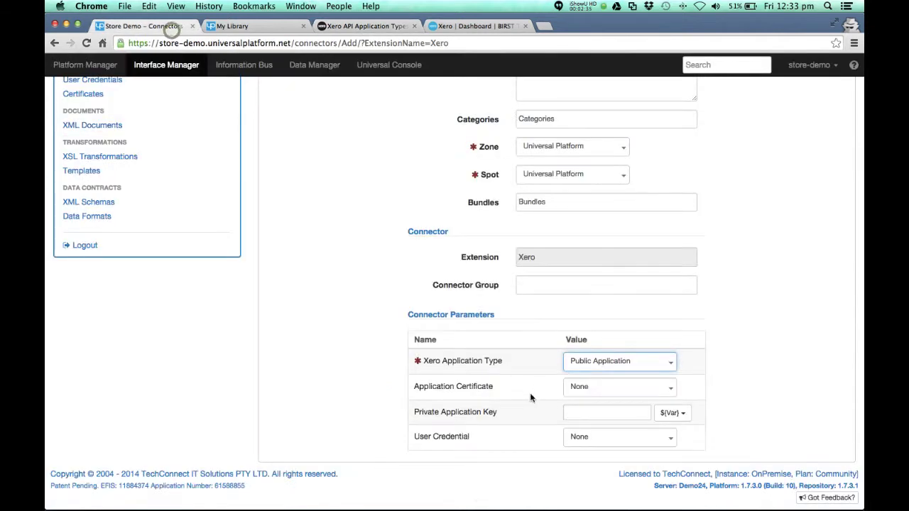
click(614, 436)
click(614, 436)
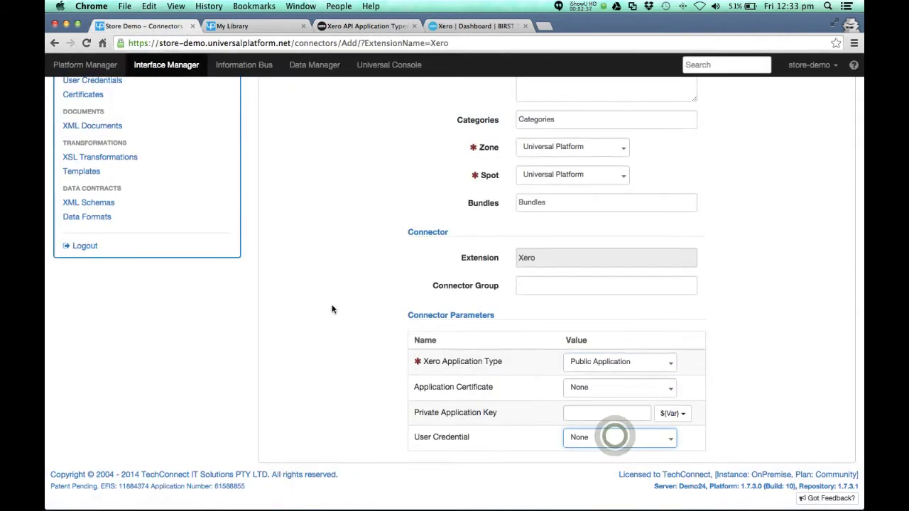
scroll(392, 319, up, 5)
click(277, 95)
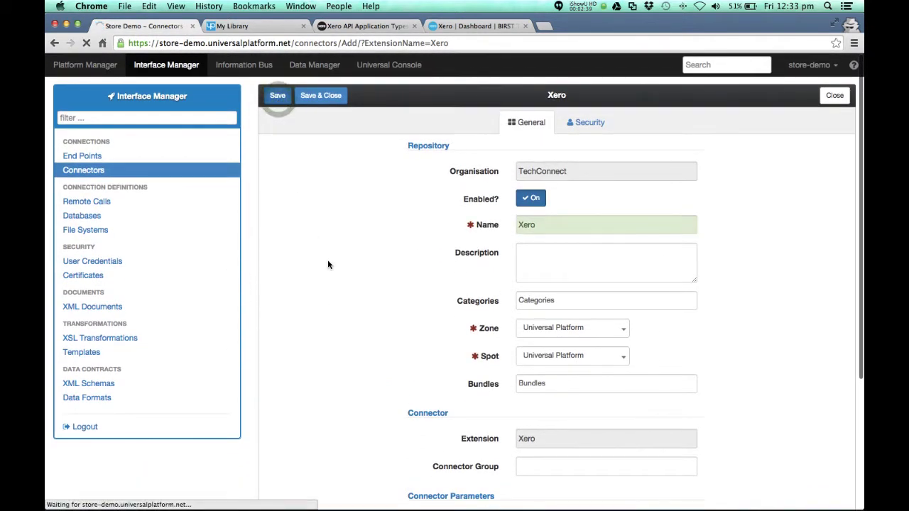
Set the connector's User Credential to Xero Cred and save it
scroll(720, 326, down, 3)
scroll(720, 326, down, 3)
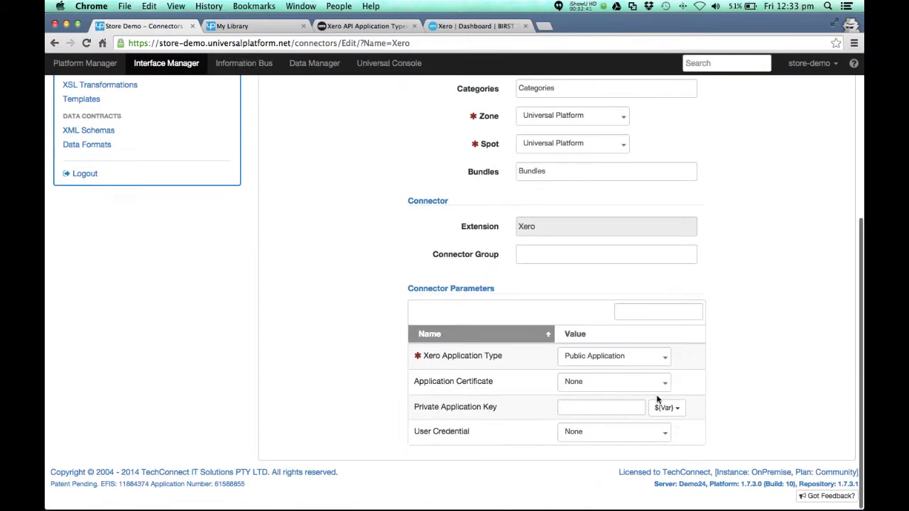
click(623, 436)
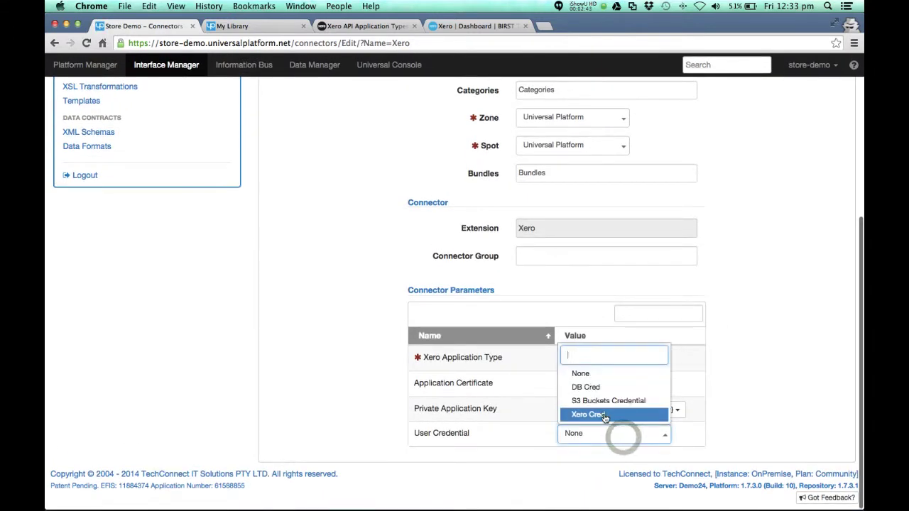
click(605, 415)
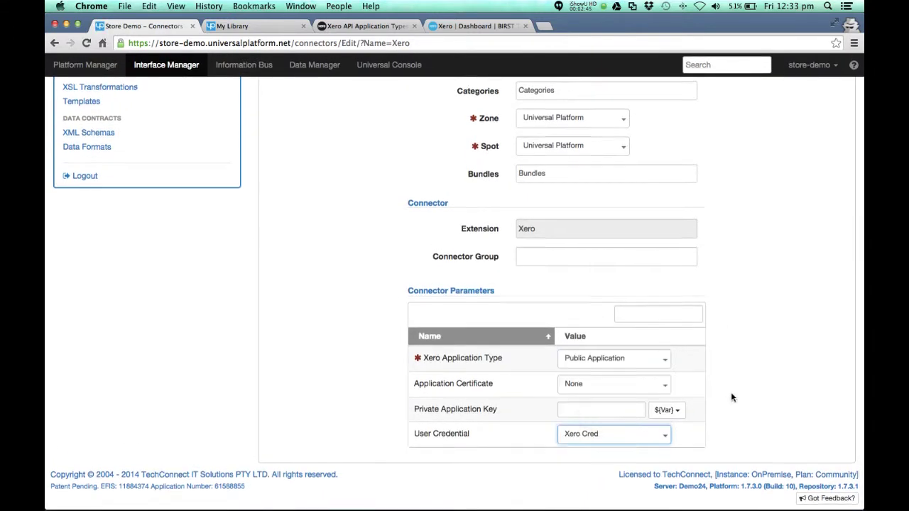
scroll(731, 392, up, 5)
click(277, 139)
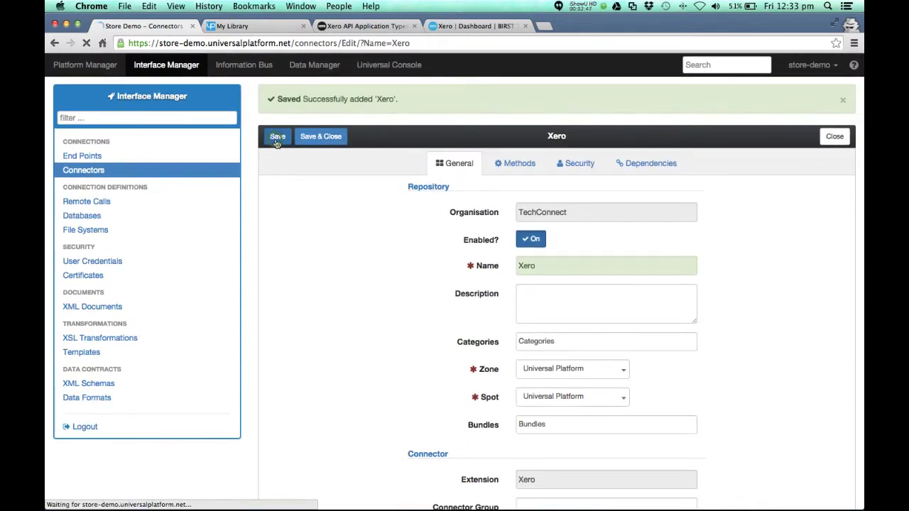
Switch to the BIRST TEST Xero dashboard
scroll(739, 372, down, 3)
scroll(739, 372, down, 4)
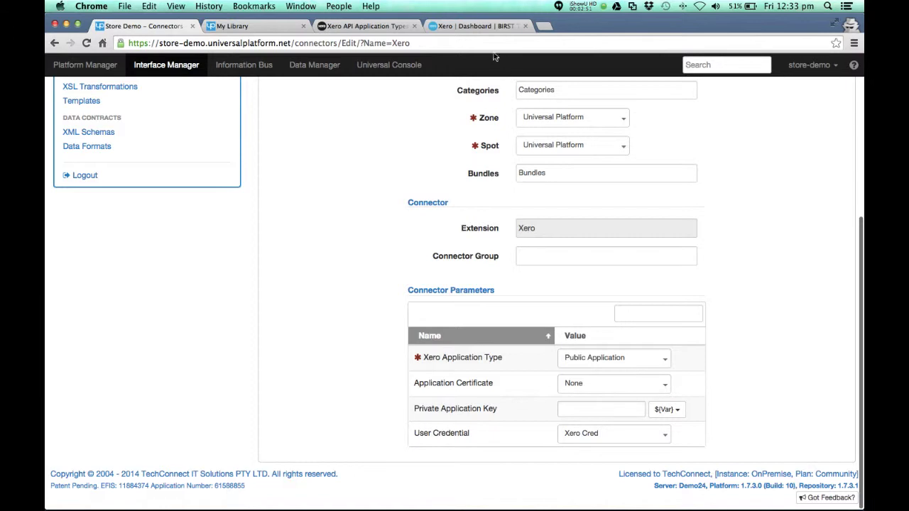
click(476, 26)
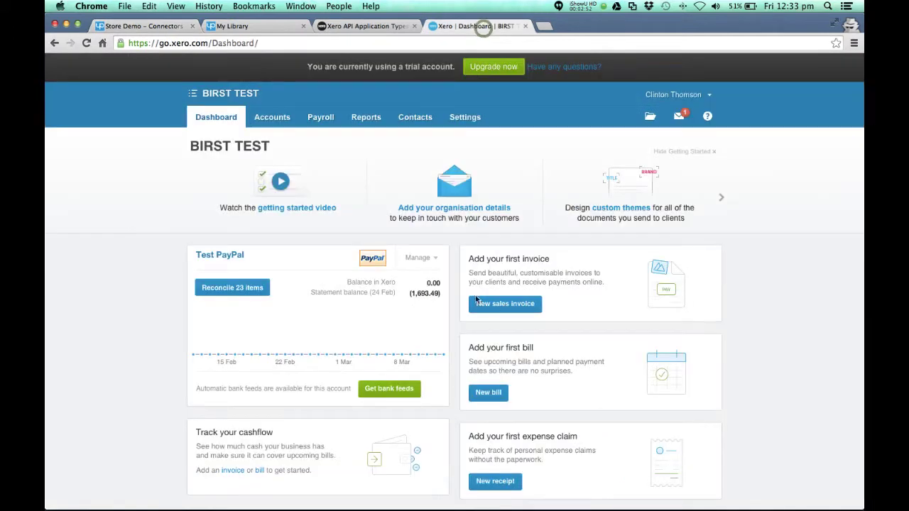
Read the Xero API application types page, then return to the Store Demo Connectors tab
click(362, 27)
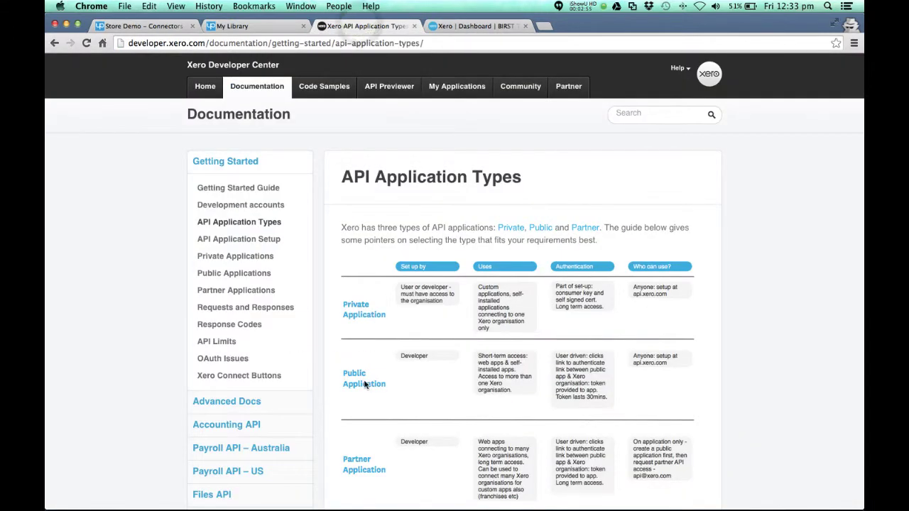
click(148, 25)
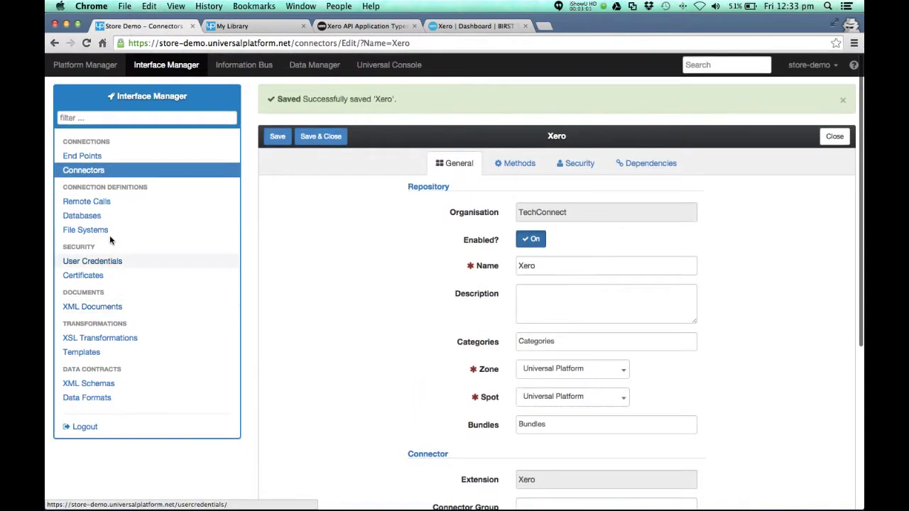
Add a pipeline under Platform Manager > Pipelines named 'Xero Accounting' and save it
click(90, 67)
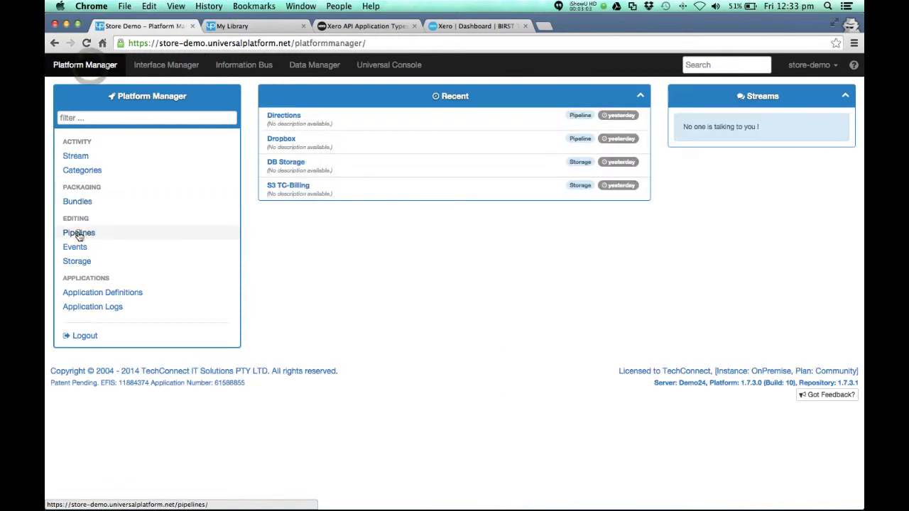
click(78, 232)
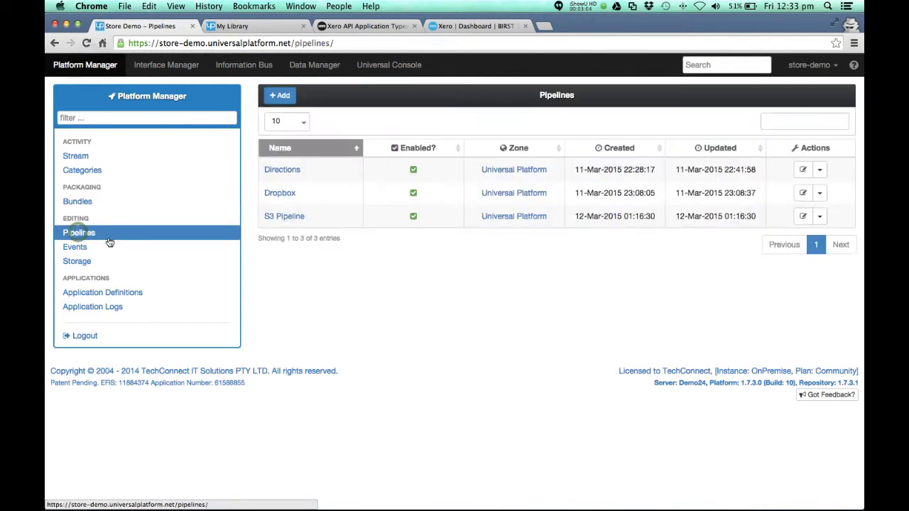
click(295, 97)
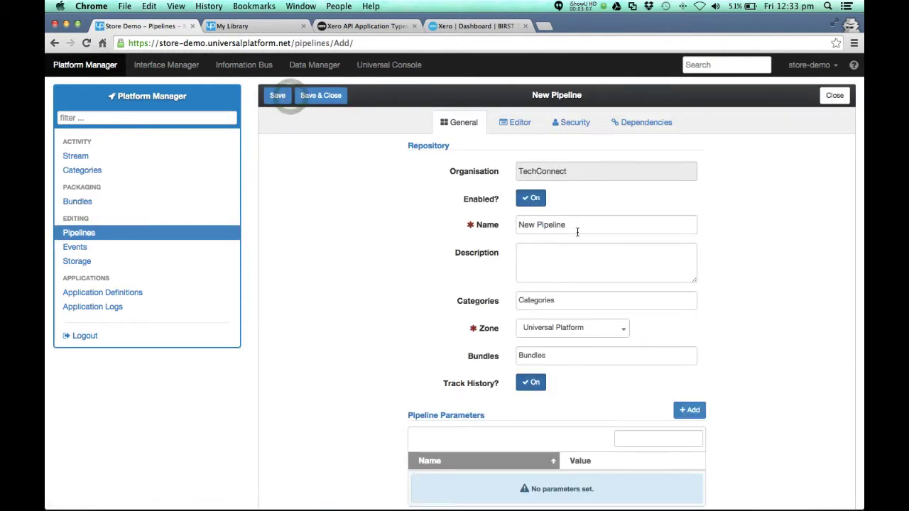
drag(578, 226, 495, 226)
text(Xero)
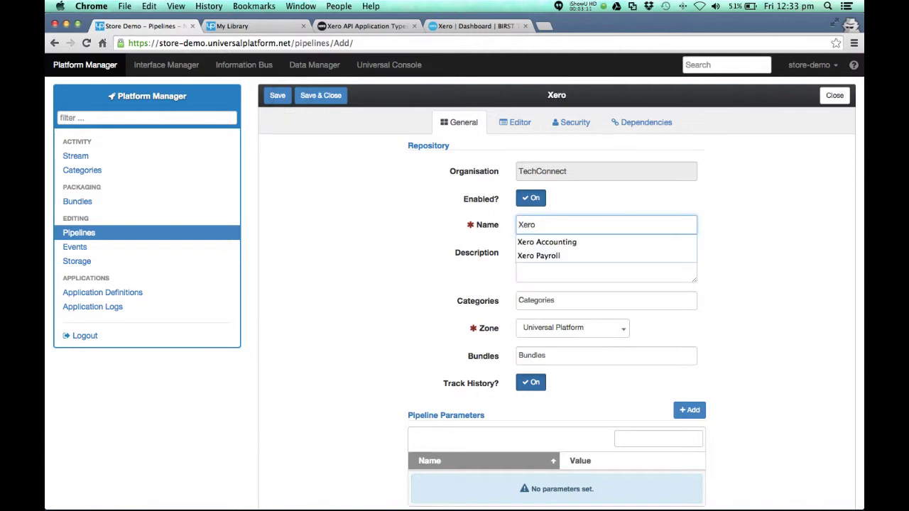
click(546, 240)
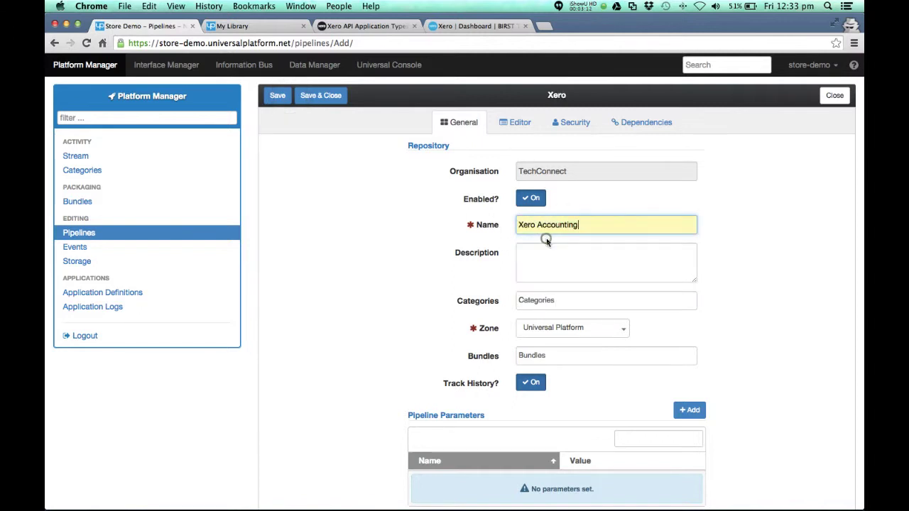
click(287, 102)
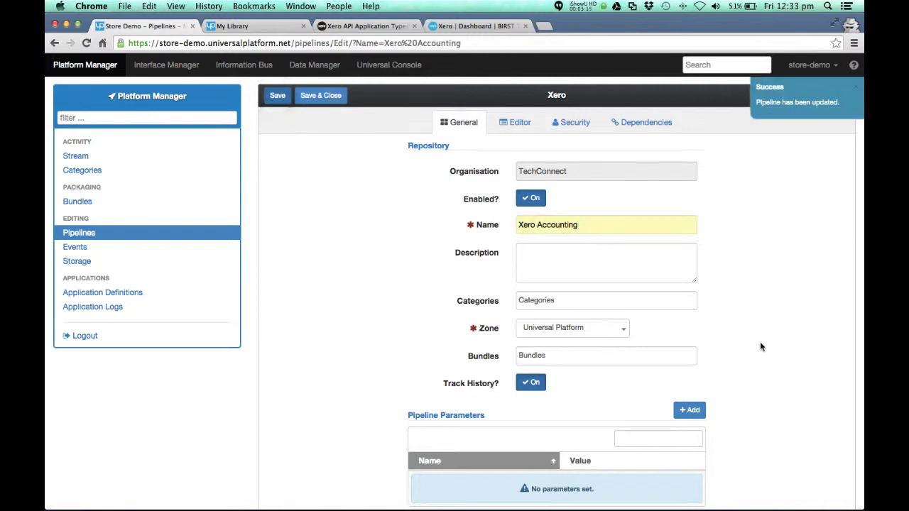
scroll(760, 346, down, 2)
scroll(760, 345, up, 2)
Open the pipeline editor full-page and filter the palette for 'xer' in the Connectors group
click(516, 122)
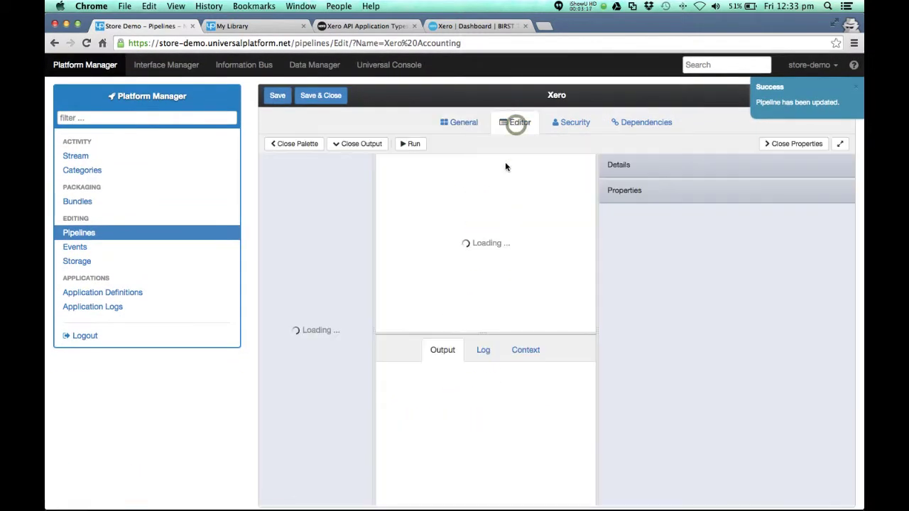
click(840, 144)
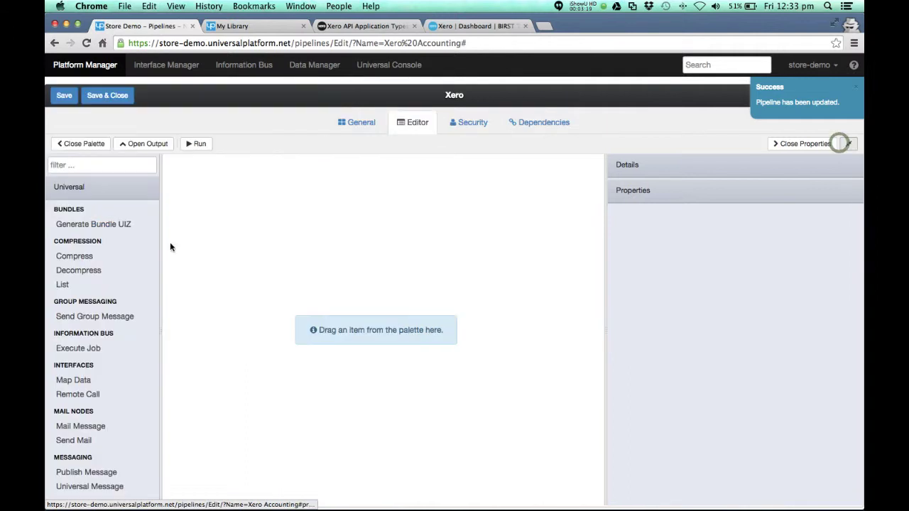
click(94, 168)
text(xer)
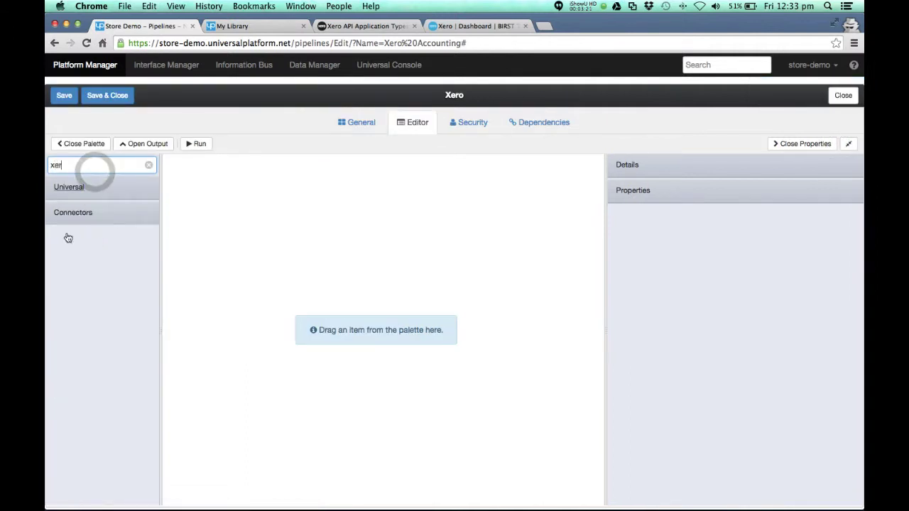
click(73, 217)
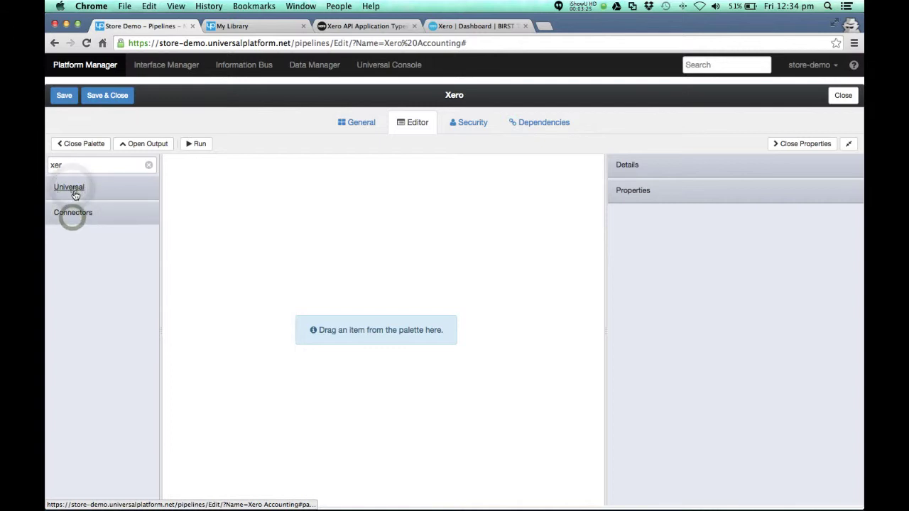
click(74, 192)
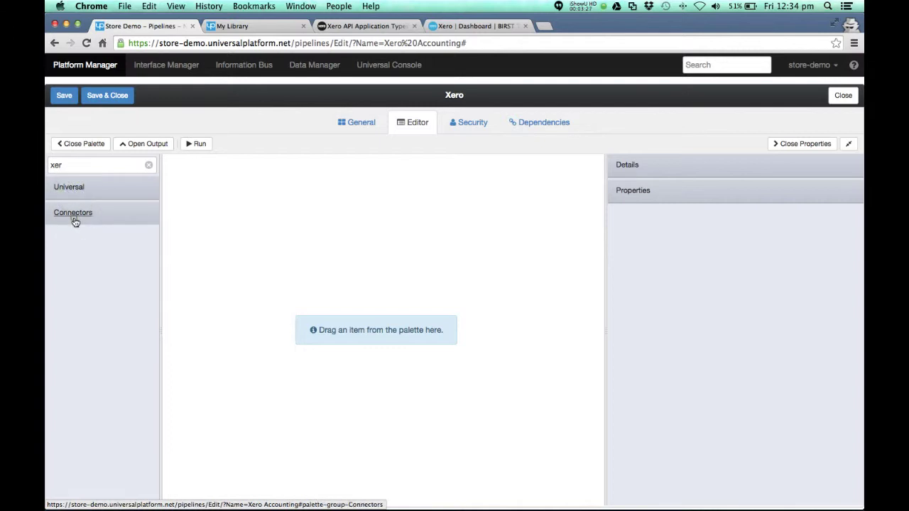
Clear the palette filter, reload the Xero Accounting pipeline and browse the full palette
click(71, 165)
key(BackSpace)
key(BackSpace)
key(BackSpace)
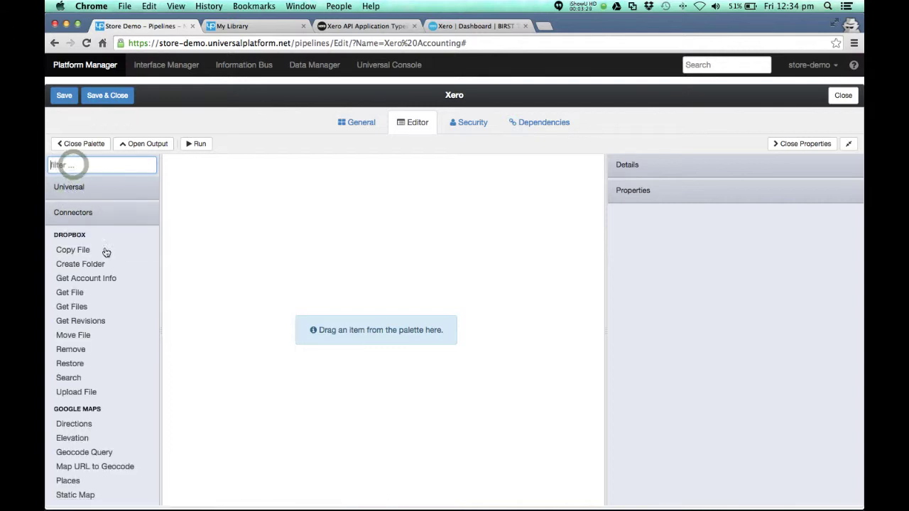
scroll(111, 338, down, 3)
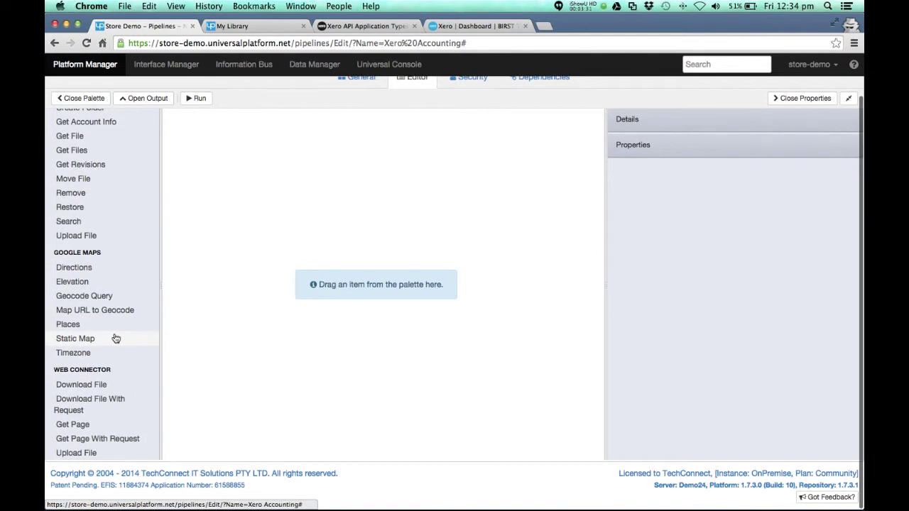
scroll(116, 335, up, 3)
click(85, 42)
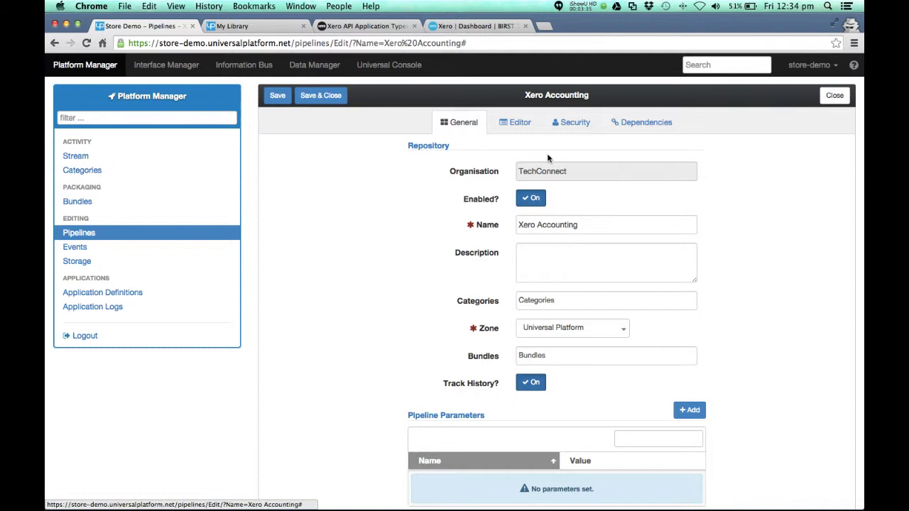
click(515, 123)
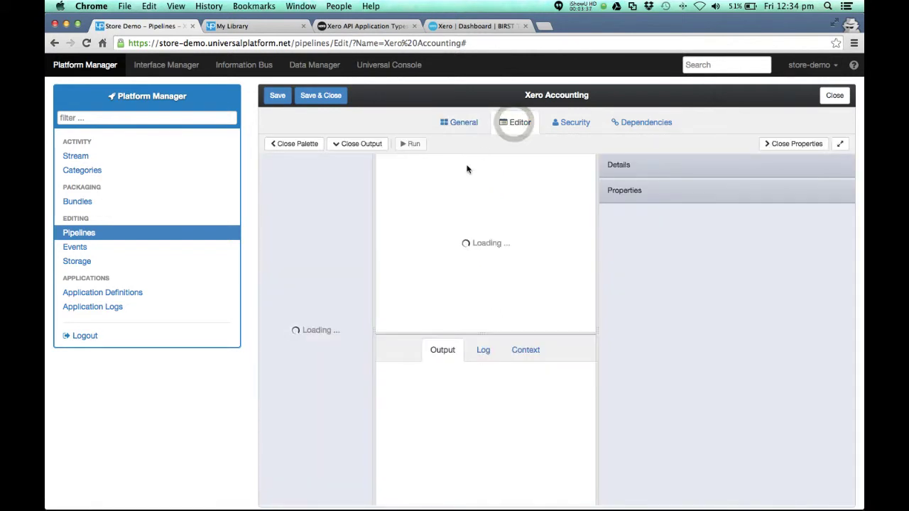
scroll(306, 294, down, 20)
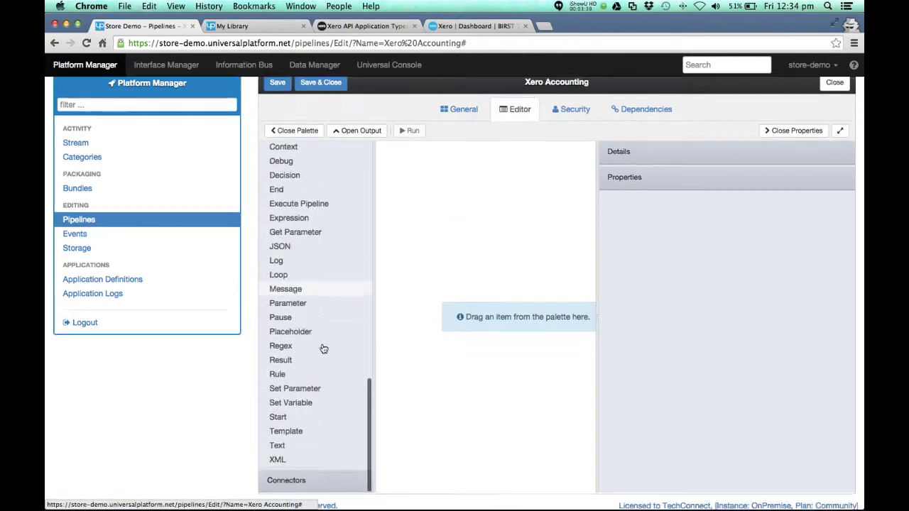
scroll(317, 424, up, 10)
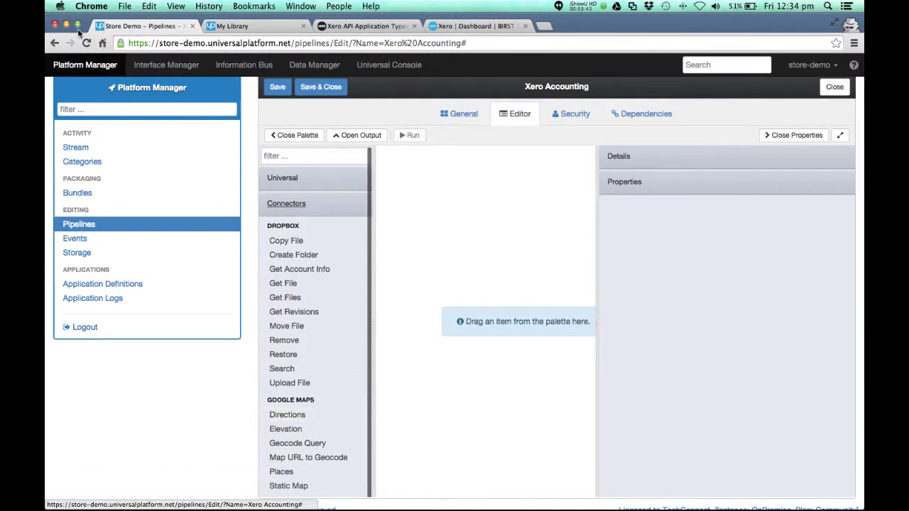
Enable all six methods on the Xero connector's Methods tab and Save & Close
click(161, 65)
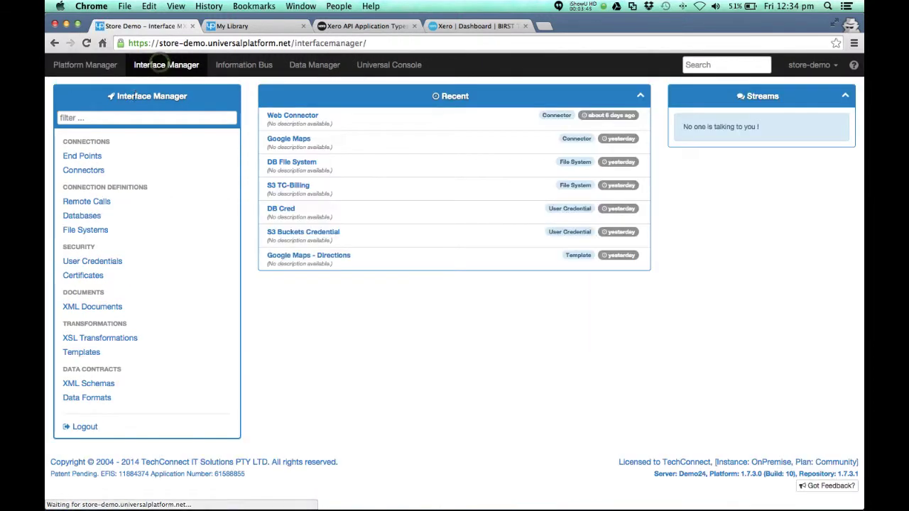
click(77, 169)
click(273, 251)
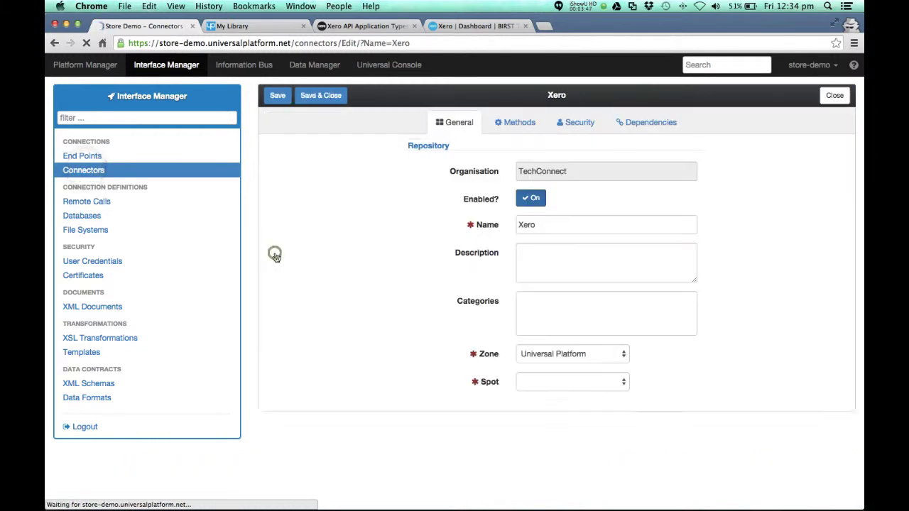
click(557, 221)
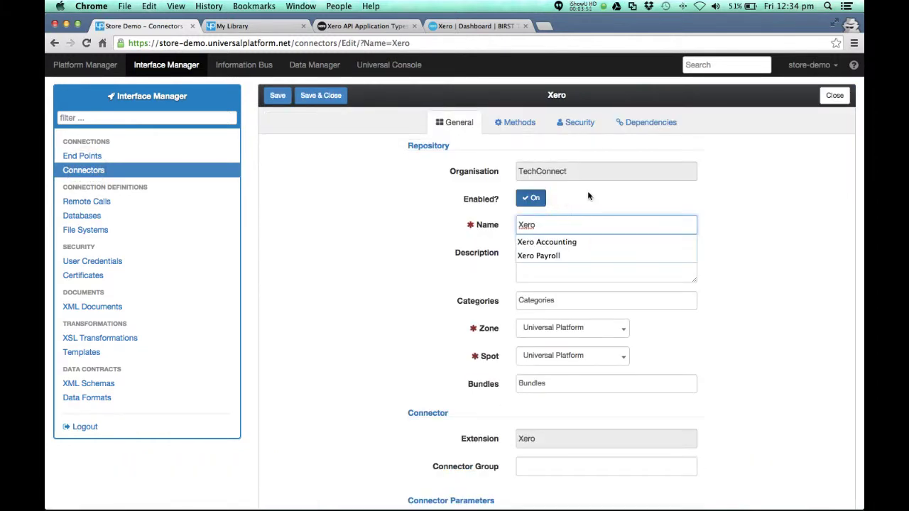
click(518, 122)
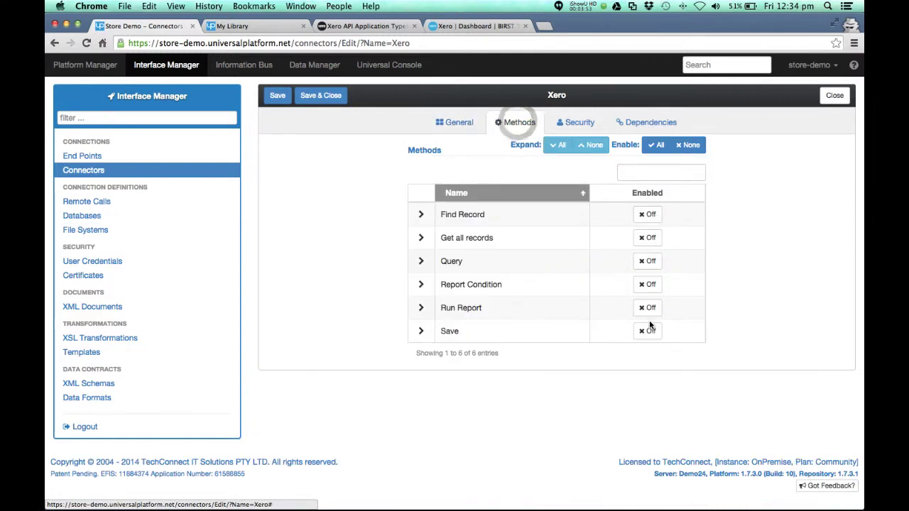
click(658, 145)
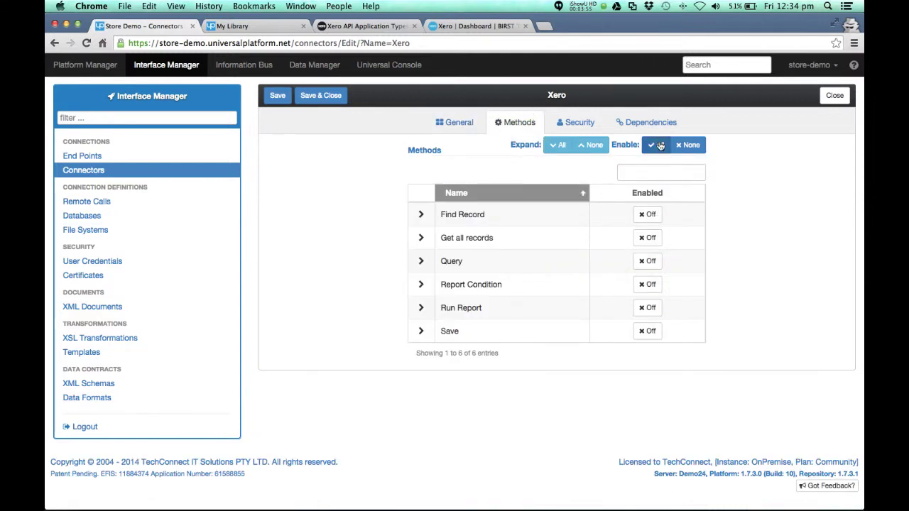
click(322, 96)
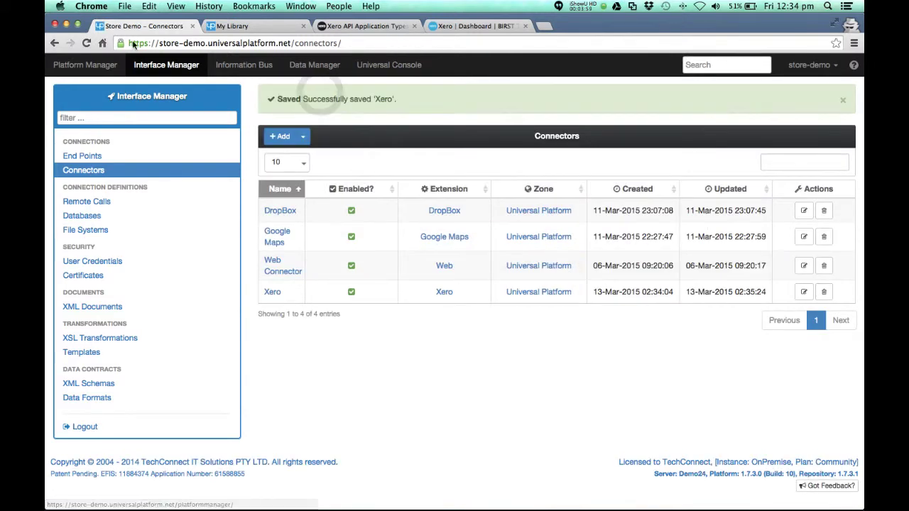
Open the Xero Accounting pipeline in the full-width pipeline editor
click(112, 64)
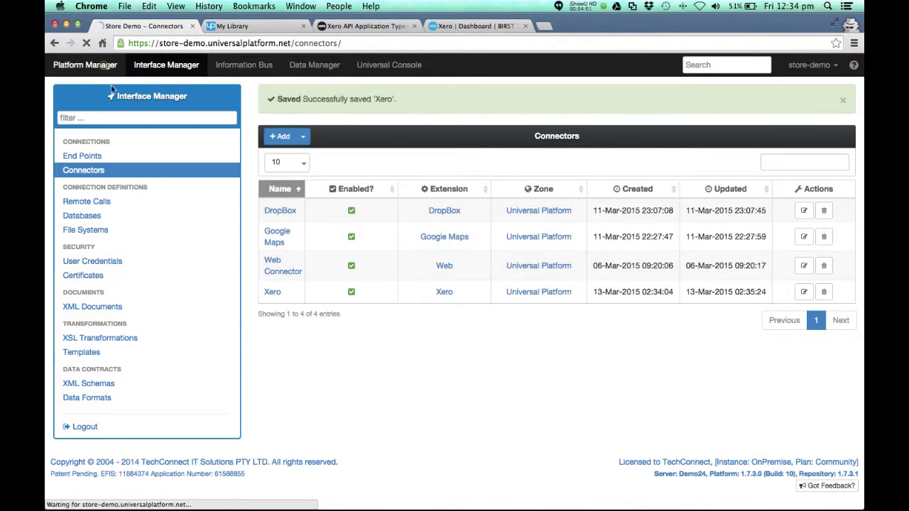
click(91, 235)
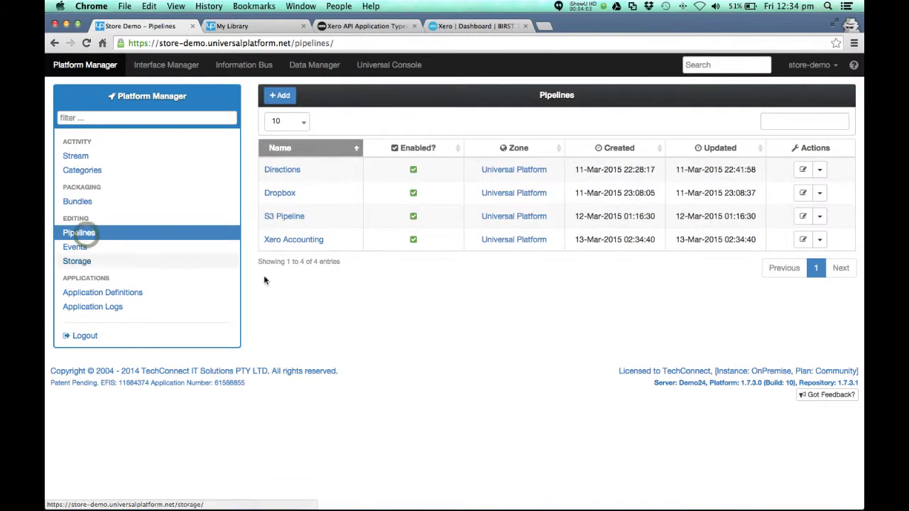
click(298, 239)
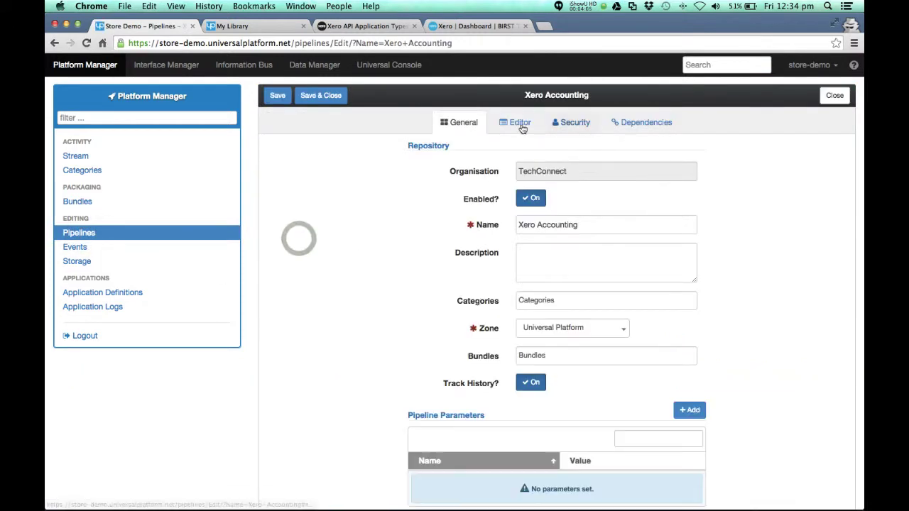
click(516, 123)
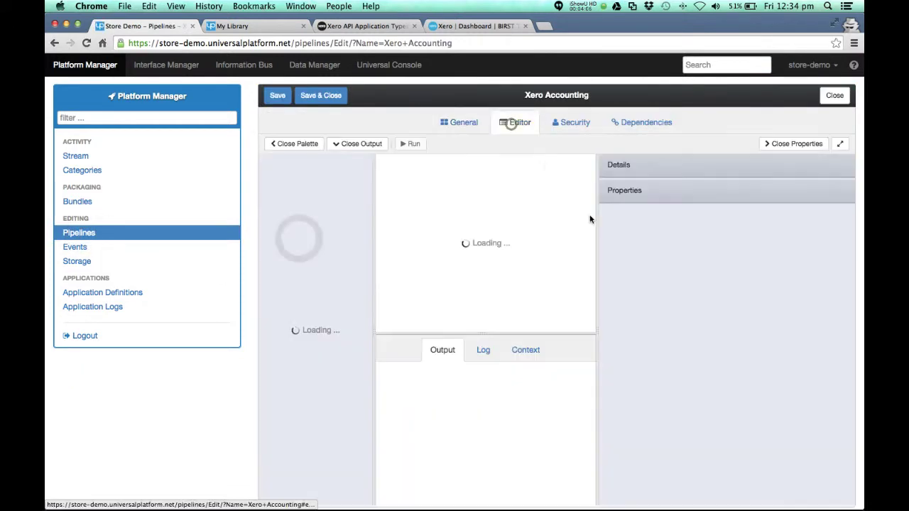
click(846, 143)
Filter the palette for 'xer' and drag a Xero Get all records step onto the canvas
click(124, 168)
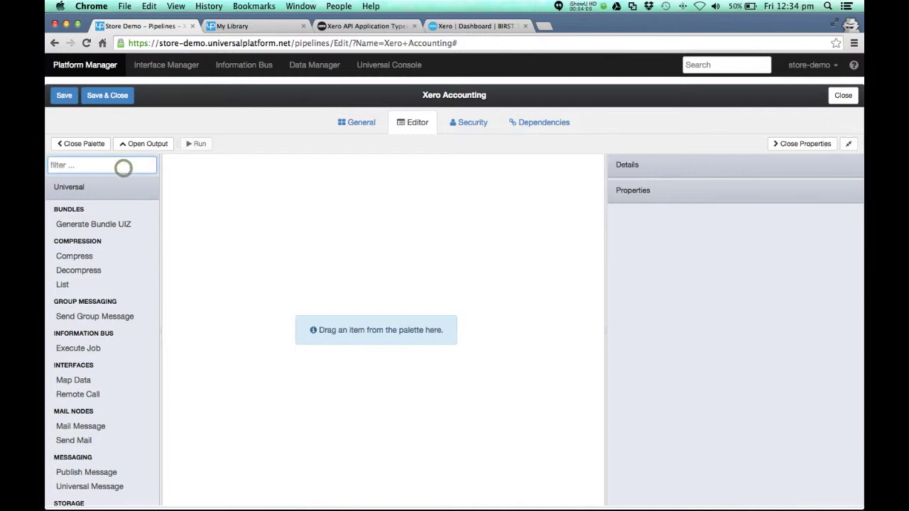
text(xer)
click(78, 222)
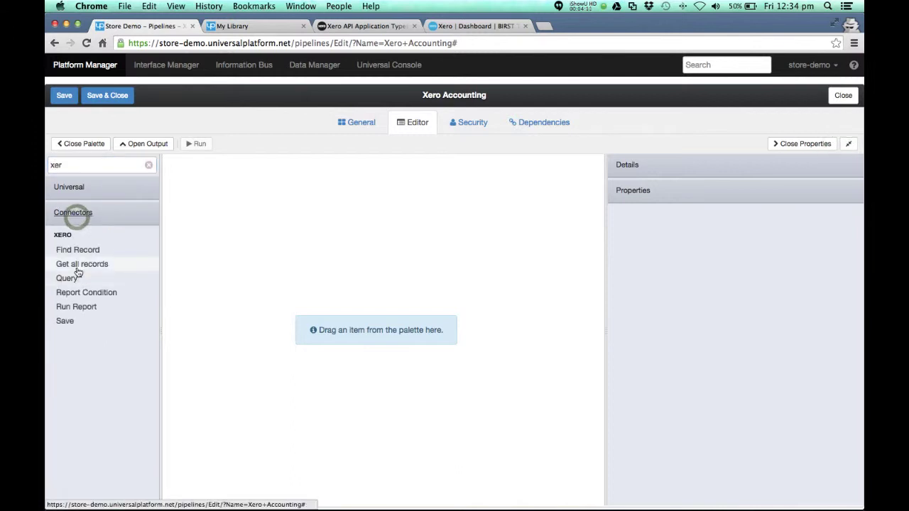
drag(99, 269, 238, 222)
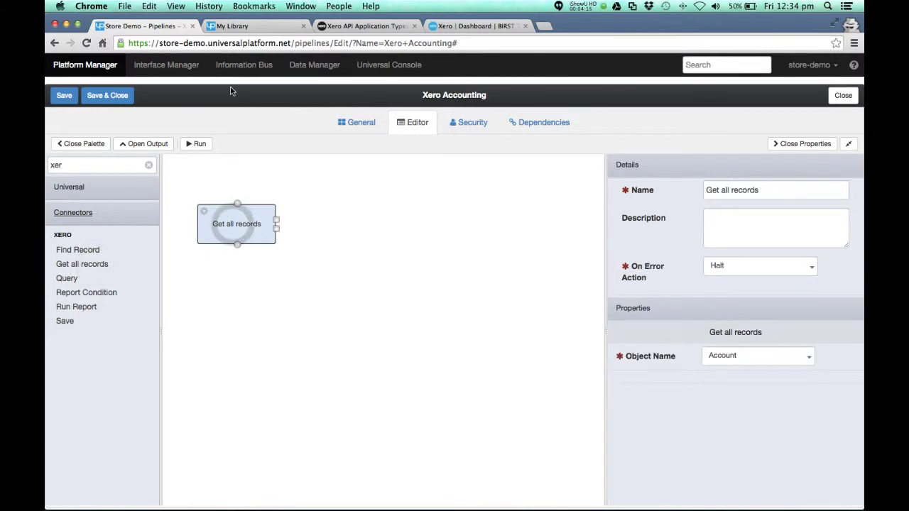
Run the pipeline and inspect the Get all records Result JSON in the Context tab
click(200, 143)
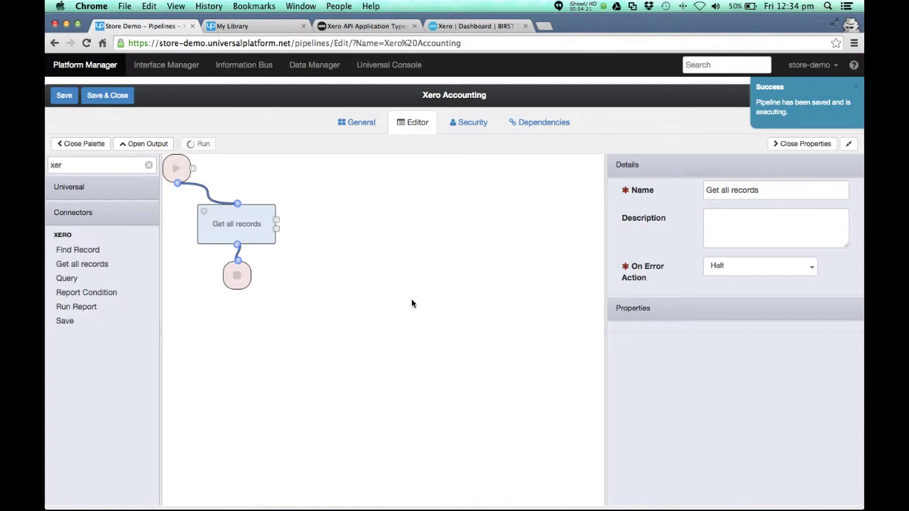
click(421, 349)
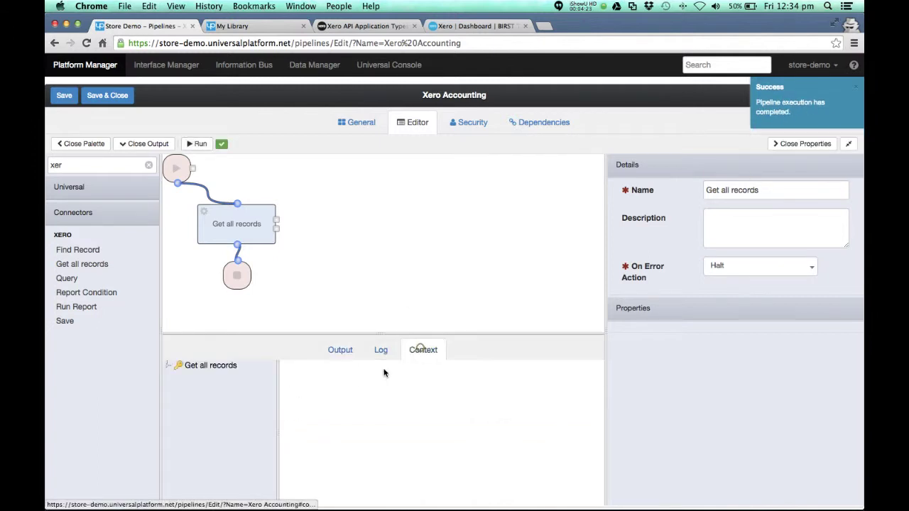
click(167, 365)
click(213, 377)
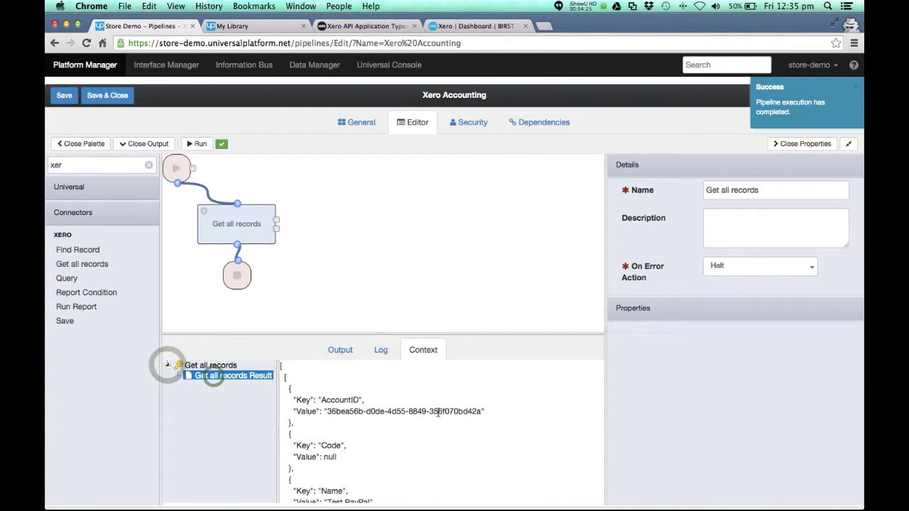
scroll(438, 417, down, 3)
scroll(438, 416, down, 10)
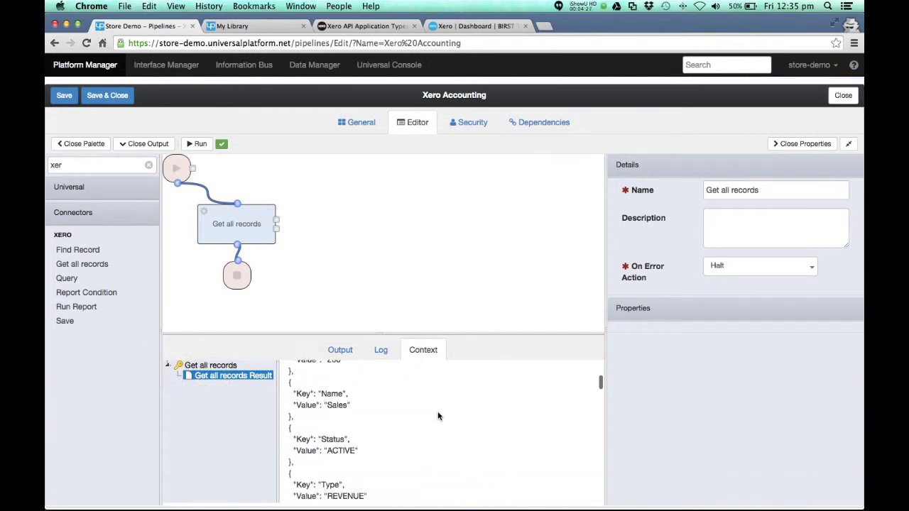
scroll(438, 417, down, 3)
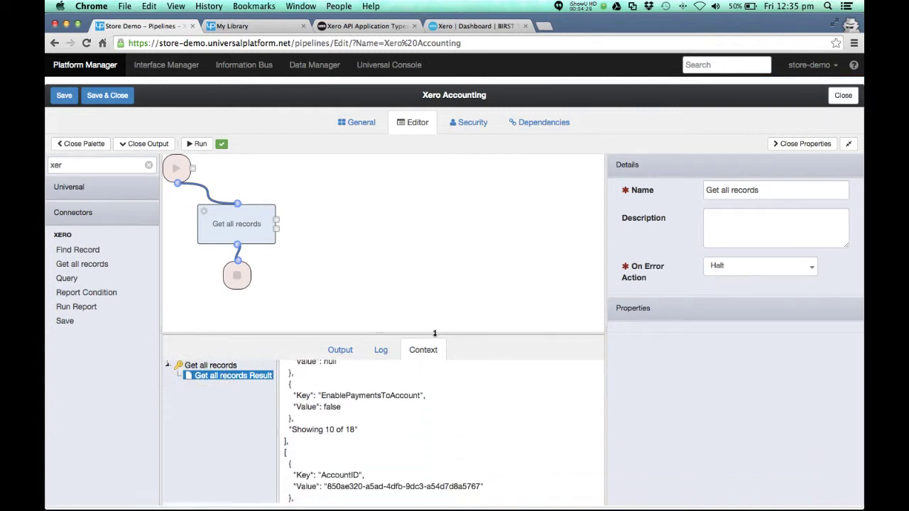
Enlarge the canvas, move the End node lower, and save and close the pipeline
drag(434, 331, 429, 377)
drag(239, 283, 220, 323)
click(218, 319)
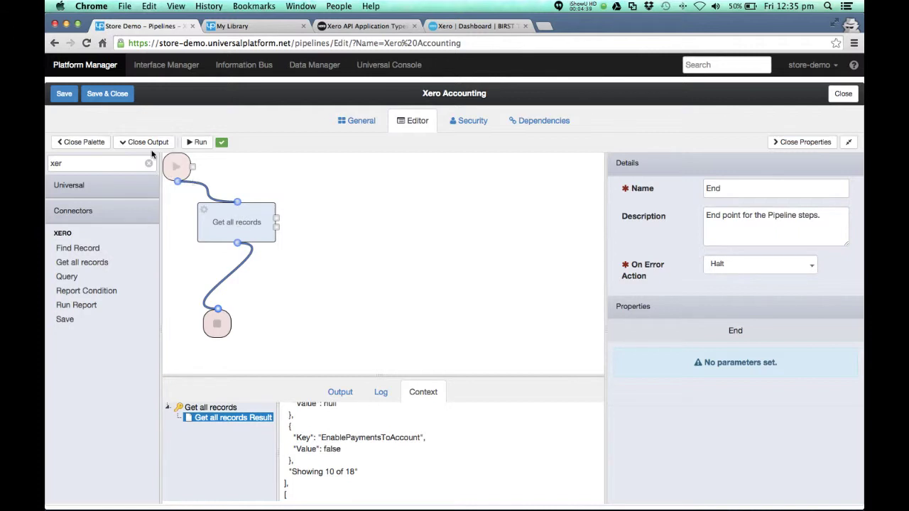
click(107, 93)
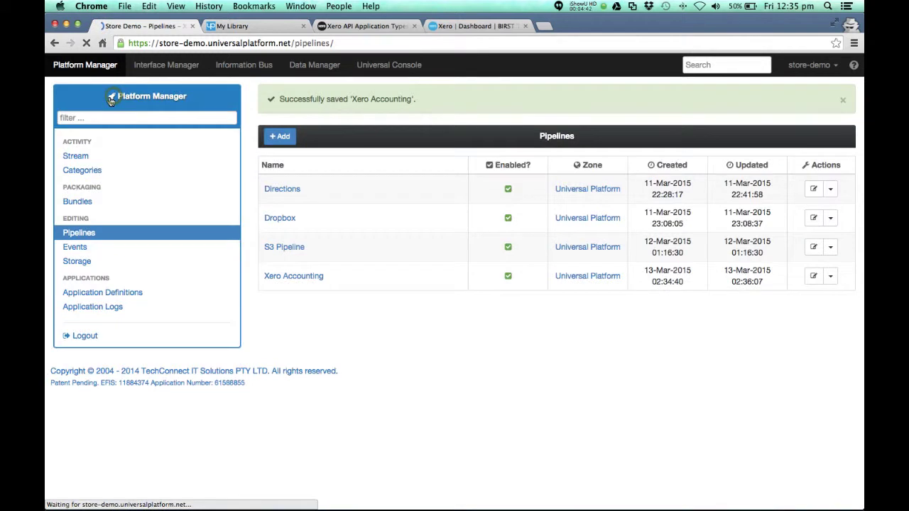
Start a new Physical File System connection from the Interface Manager's File Systems list
click(158, 69)
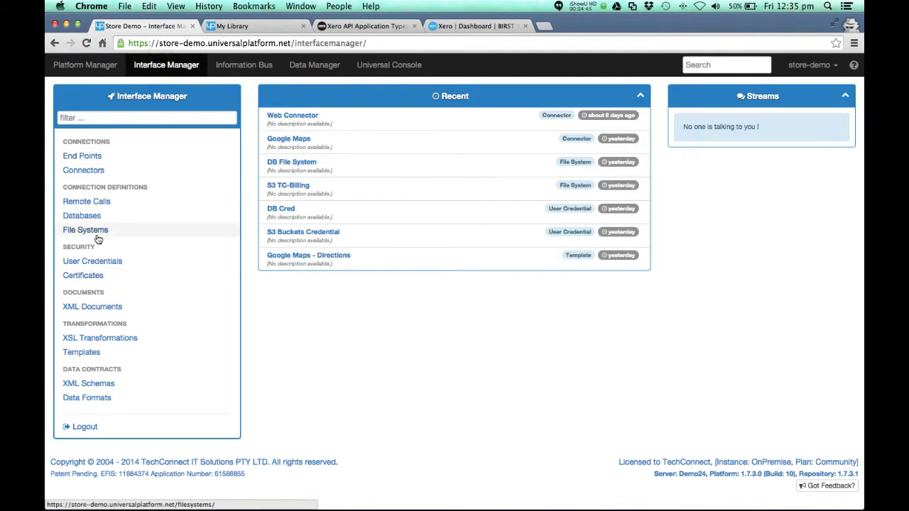
click(98, 235)
click(303, 97)
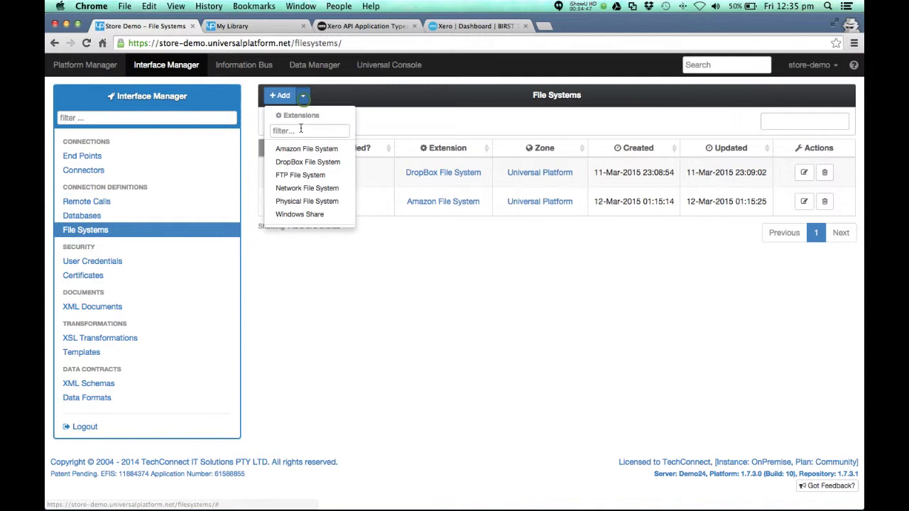
click(328, 206)
Name the new connection My Documents
click(626, 225)
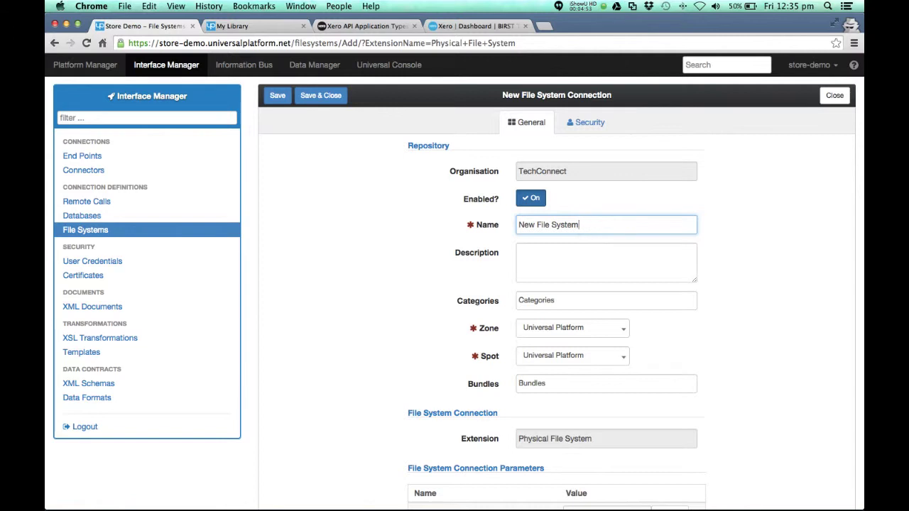
text(New File)
key(BackSpace)
key(BackSpace)
key(BackSpace)
key(BackSpace)
key(BackSpace)
key(BackSpace)
key(BackSpace)
key(BackSpace)
text(My)
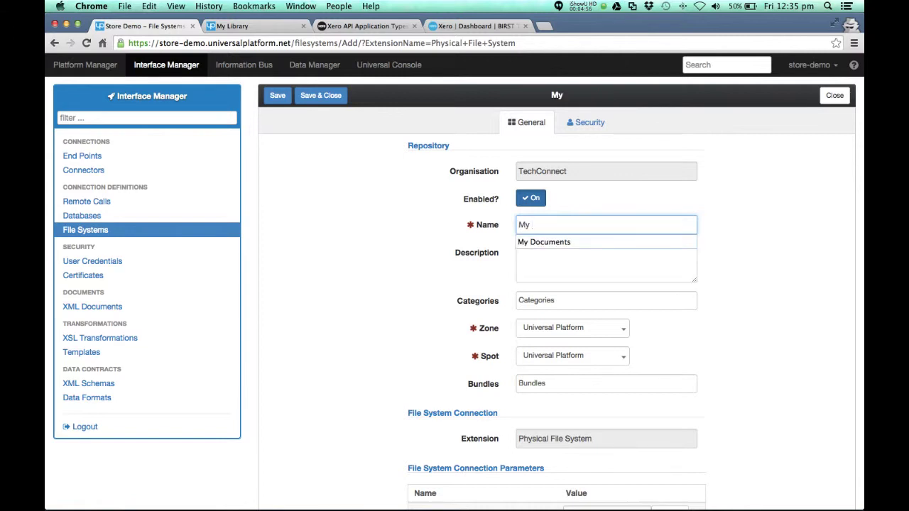
key(Down)
key(Tab)
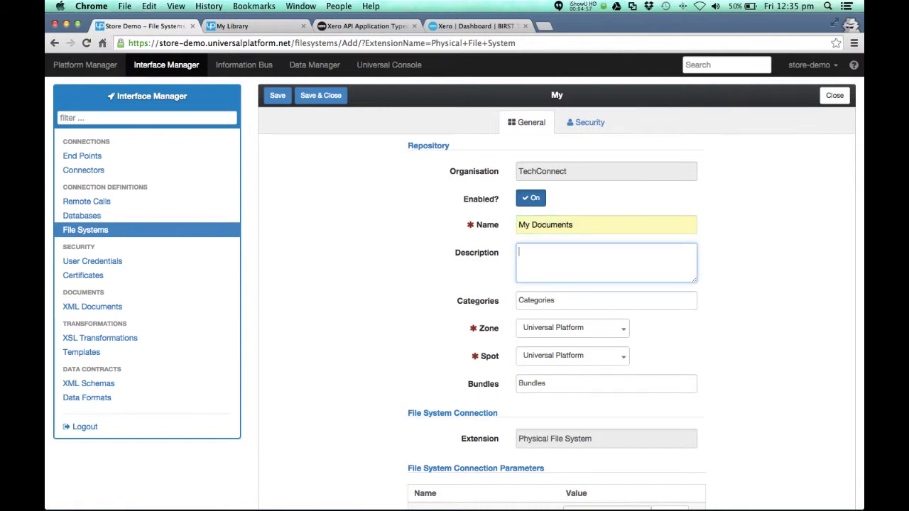
Set the local path to c:\temp and save the connection
scroll(375, 284, down, 3)
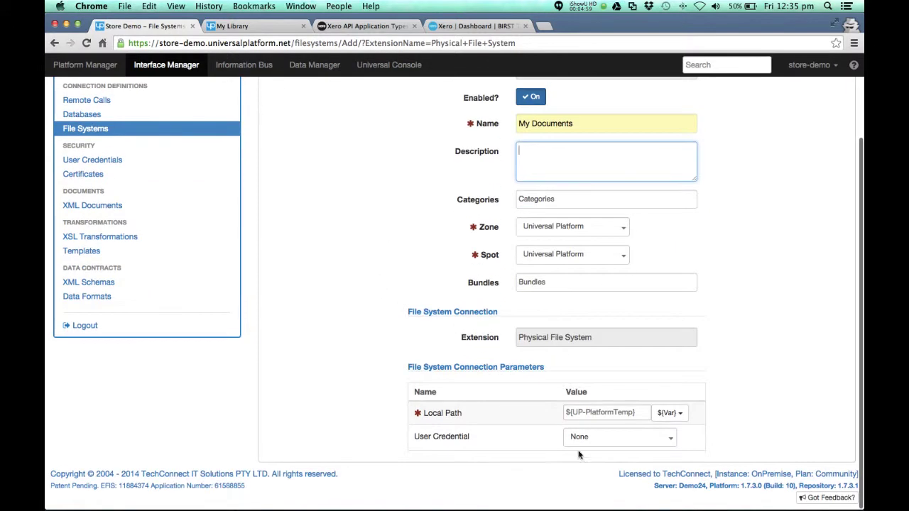
double_click(593, 412)
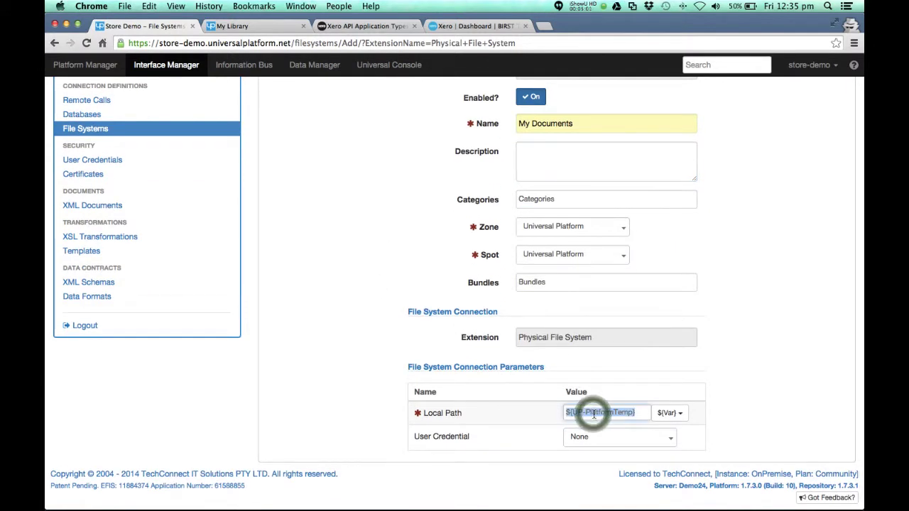
text(c:\tem)
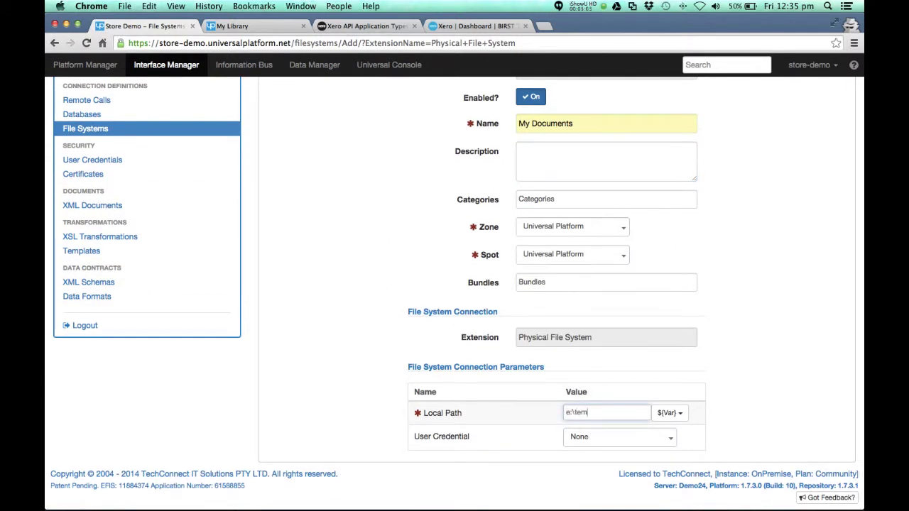
text(p)
scroll(368, 221, up, 3)
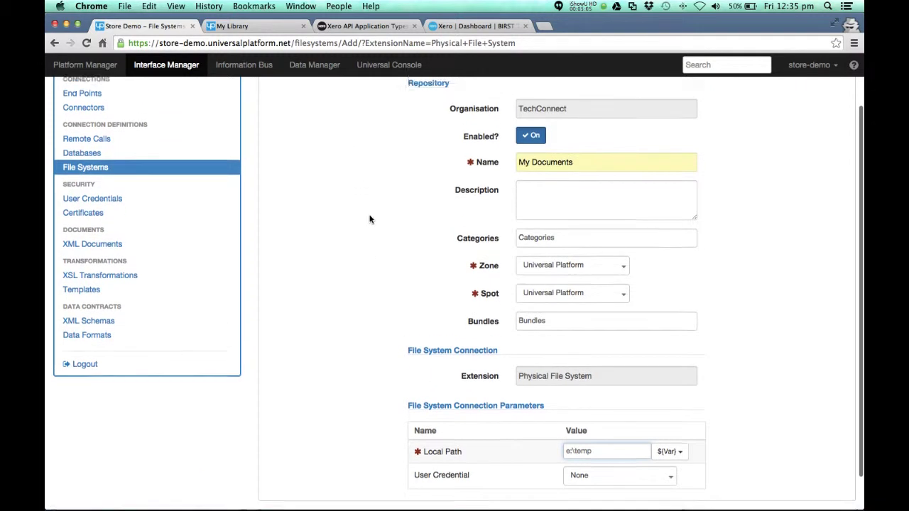
click(313, 98)
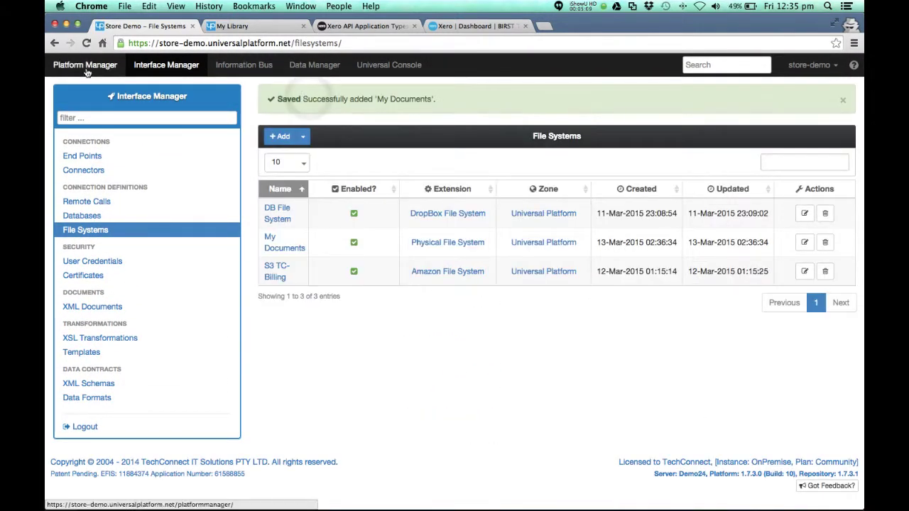
Start a new Universal Mount Storage named My Documents
click(85, 67)
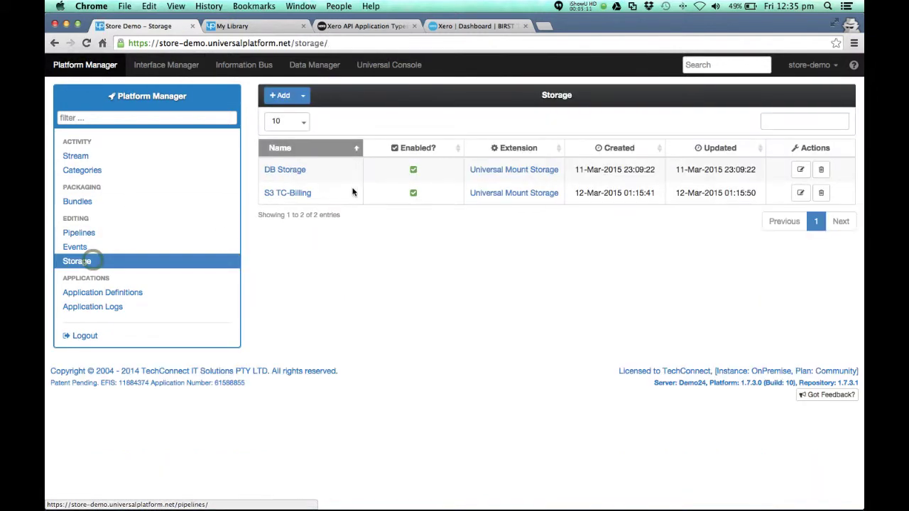
click(303, 95)
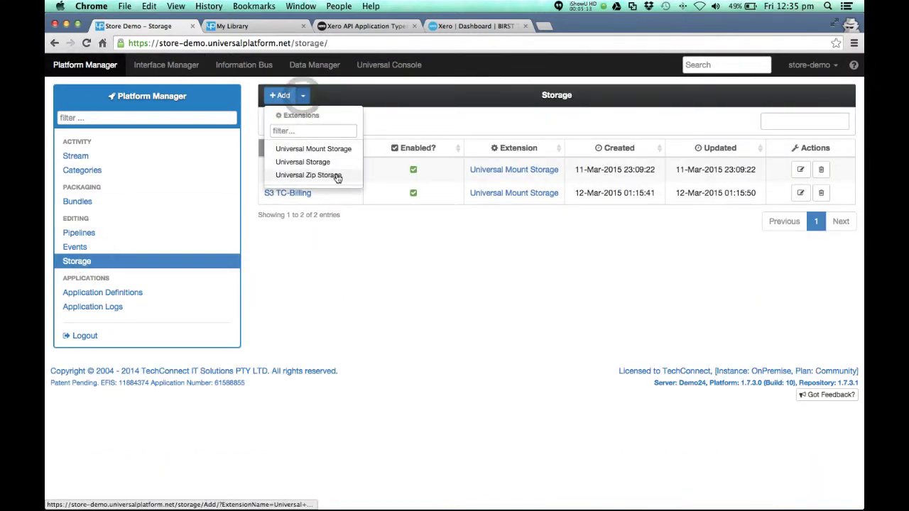
click(328, 149)
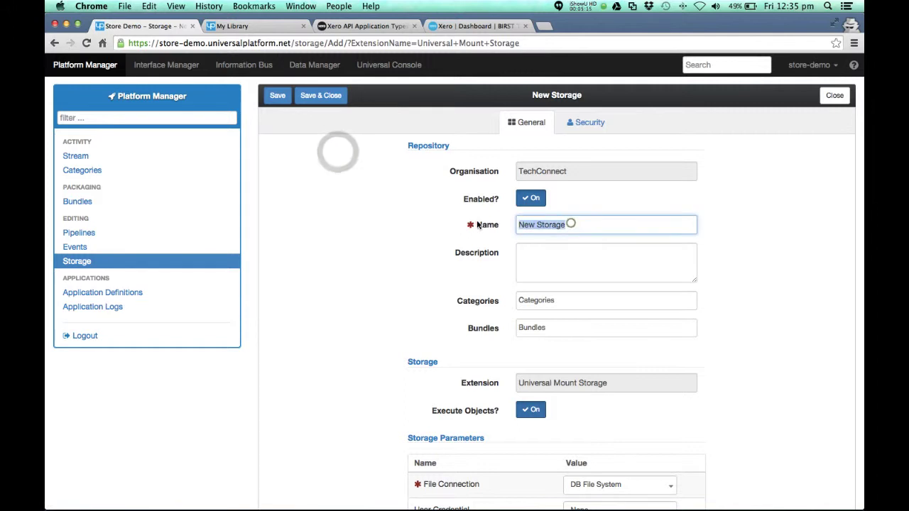
text(My)
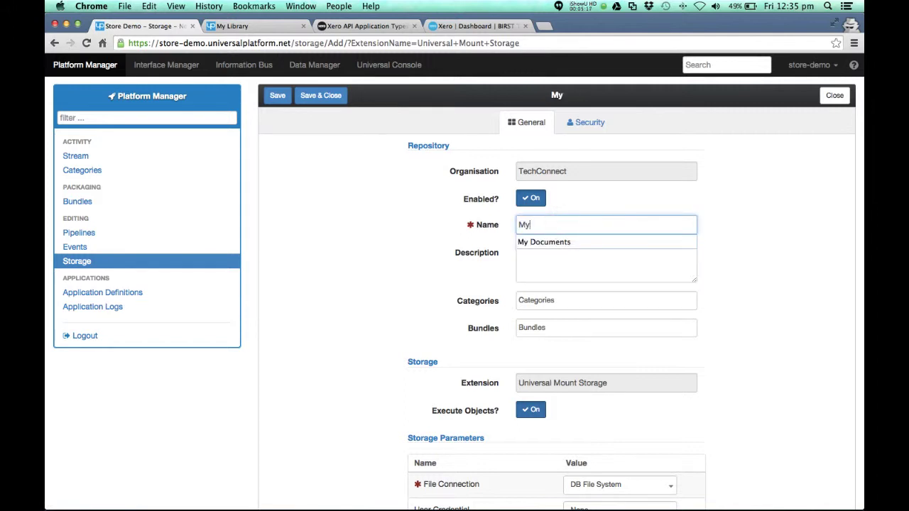
key(Tab)
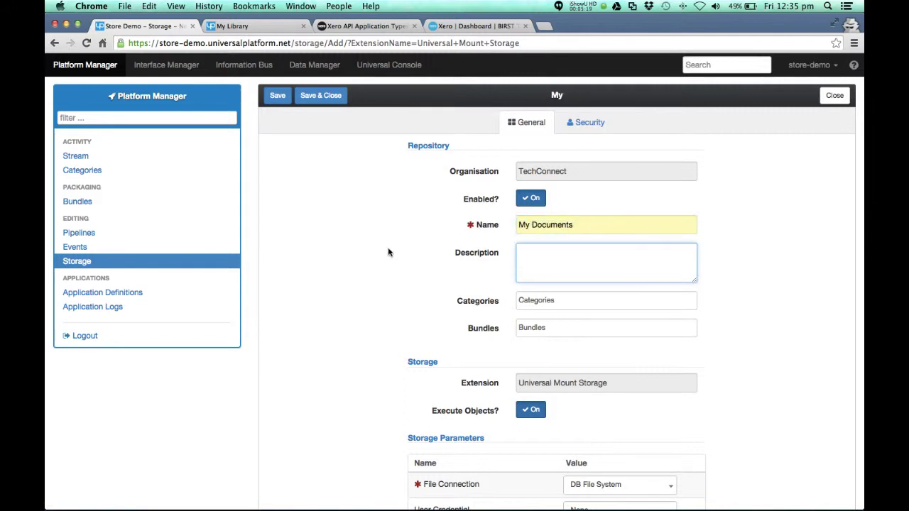
Link the storage to the My Documents file connection and save it
scroll(388, 250, down, 2)
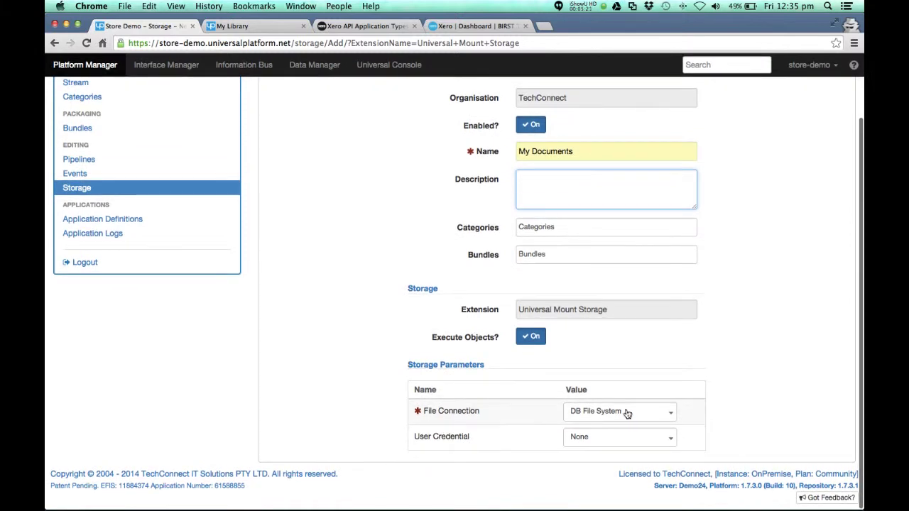
click(625, 412)
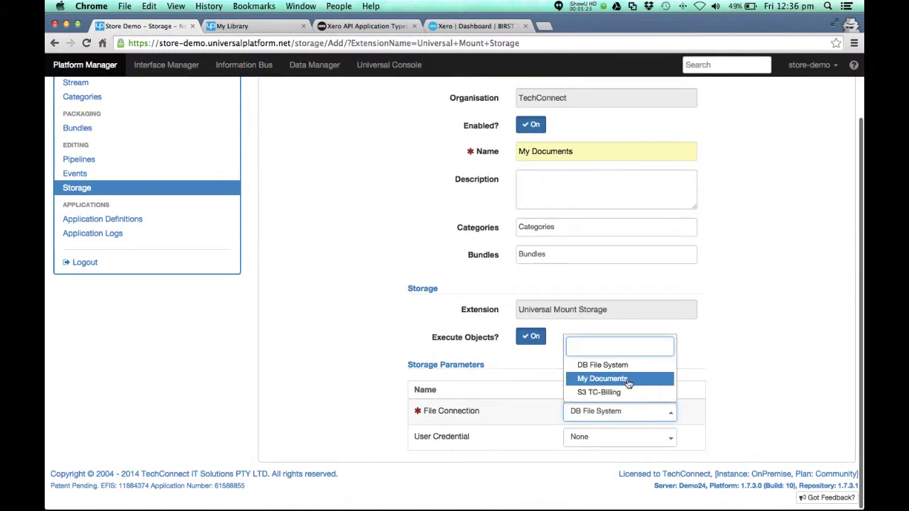
click(625, 379)
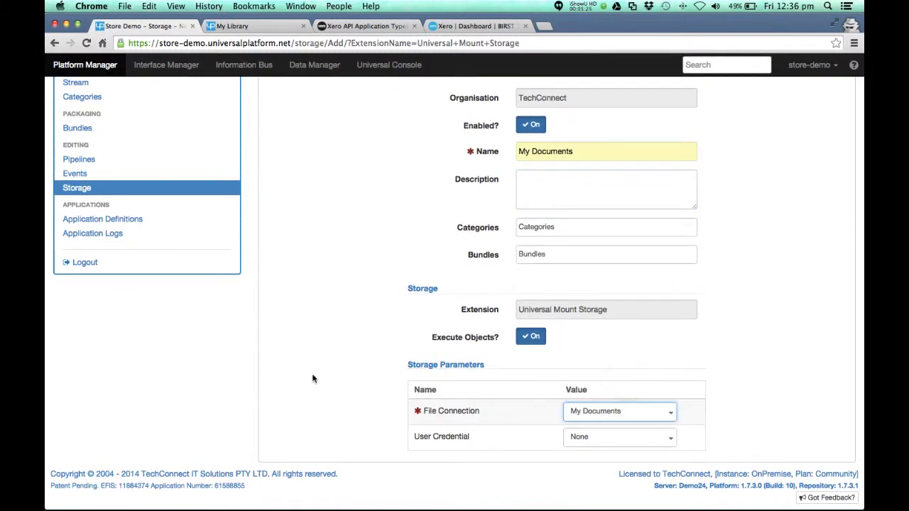
scroll(325, 226, up, 2)
click(319, 100)
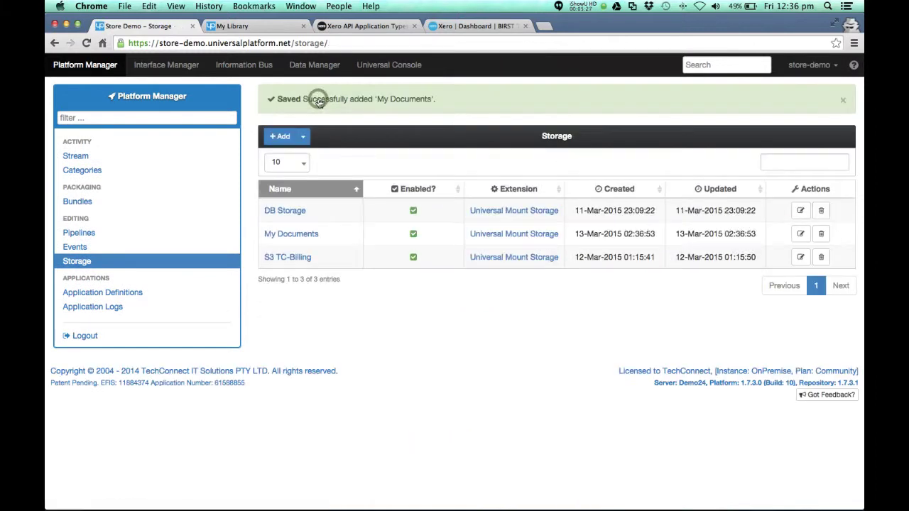
Open the My Documents storage and explore it to confirm it is empty
click(286, 235)
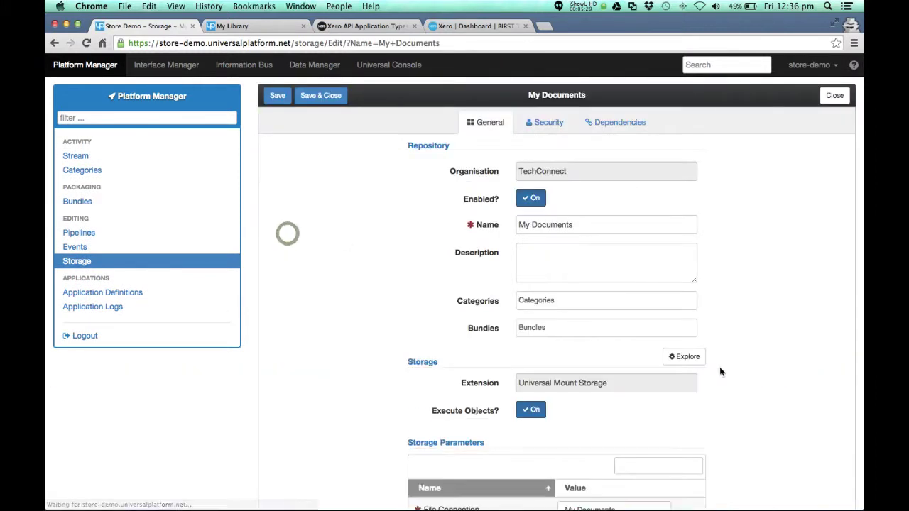
click(687, 357)
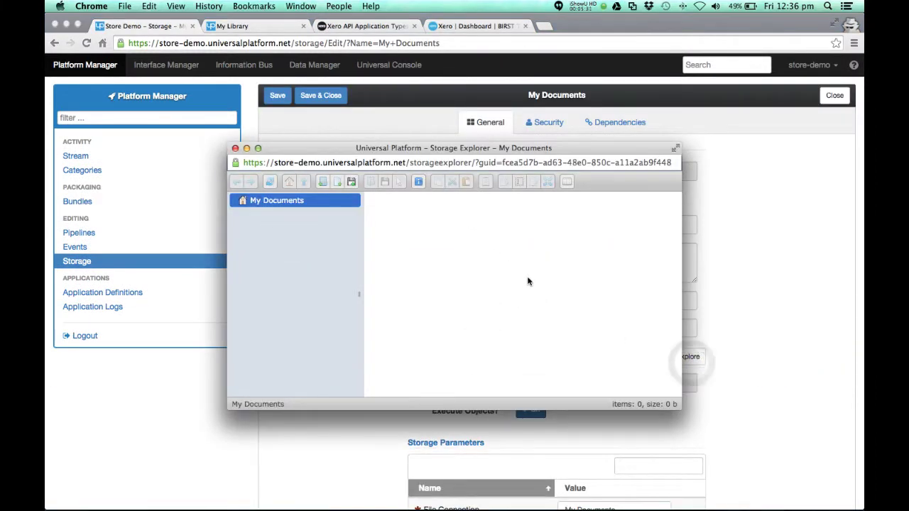
click(235, 148)
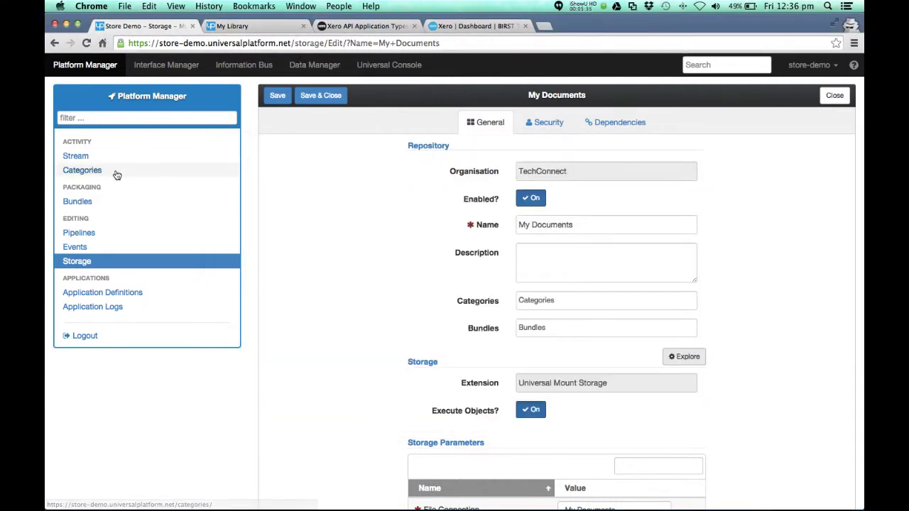
Glance at the Dropbox pipeline, then open Xero Accounting in the full-width editor
click(110, 67)
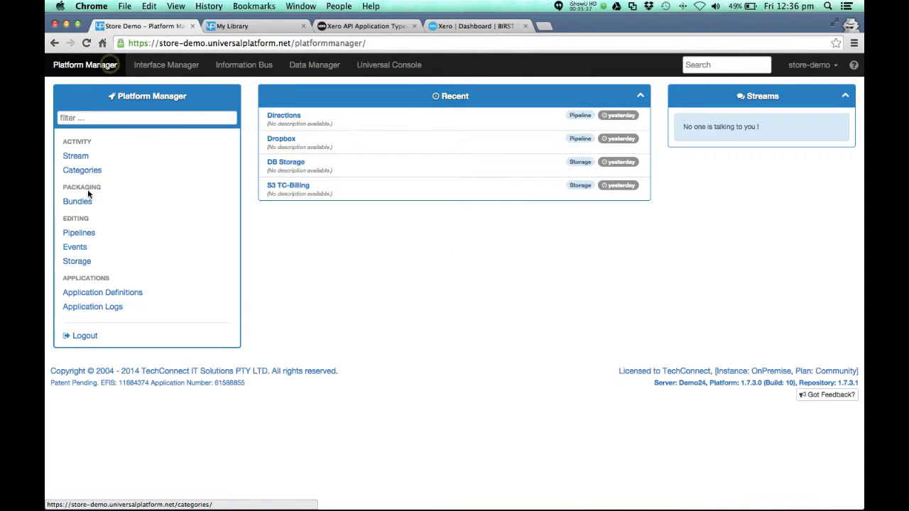
click(80, 232)
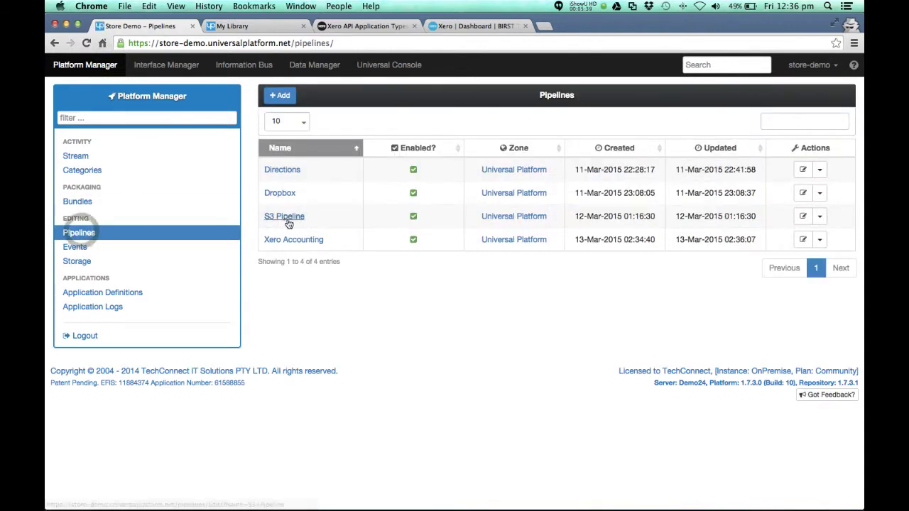
click(285, 193)
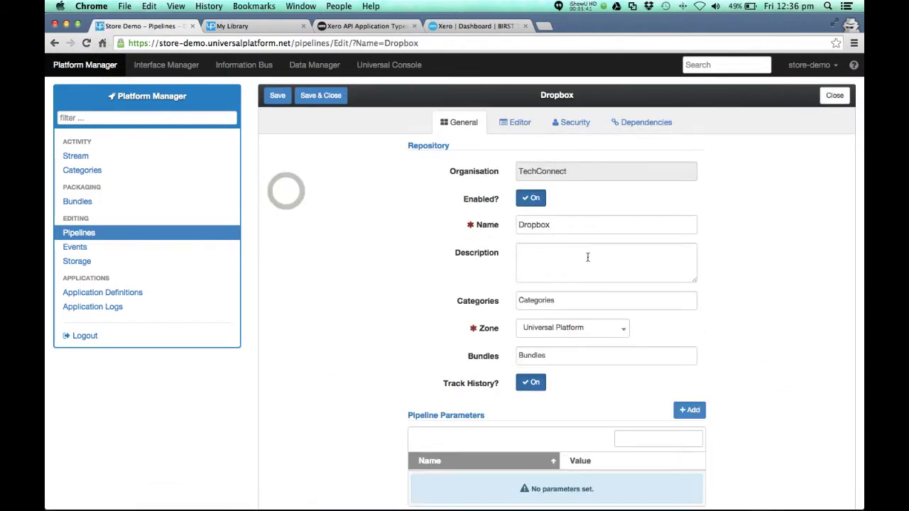
click(92, 232)
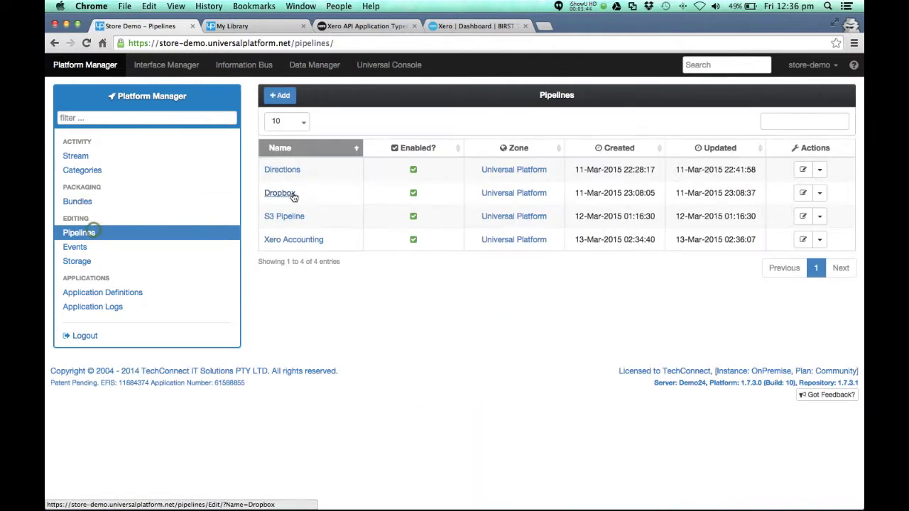
click(291, 239)
click(515, 123)
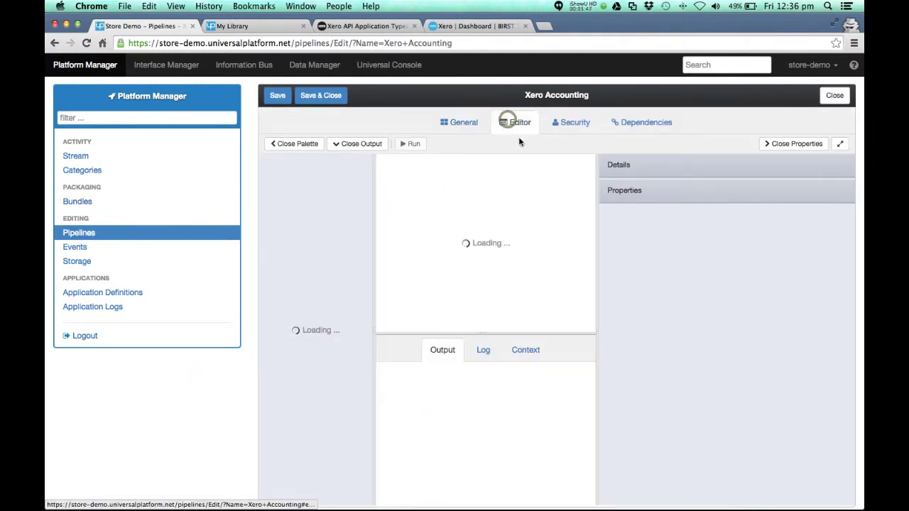
click(841, 143)
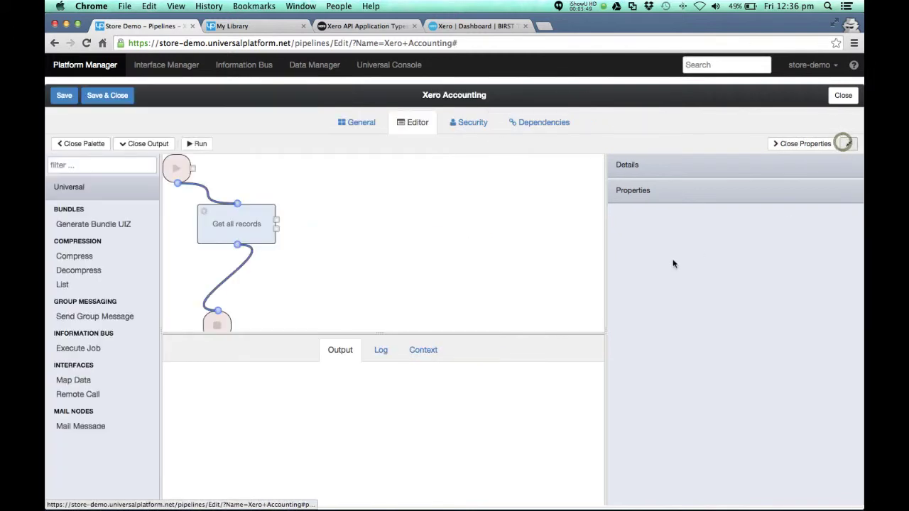
Shift Get all records left, delete the End step, and search the palette for 'writ' and csv
drag(233, 232, 203, 234)
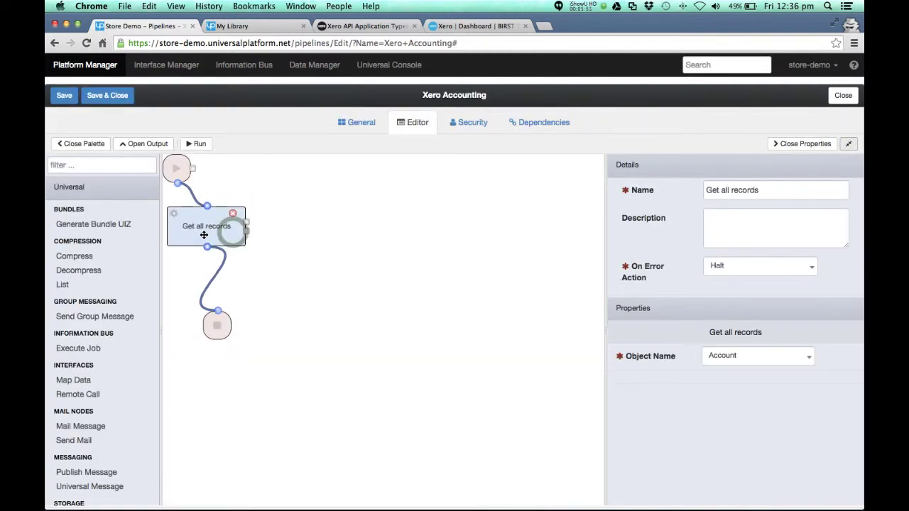
drag(220, 325, 70, 193)
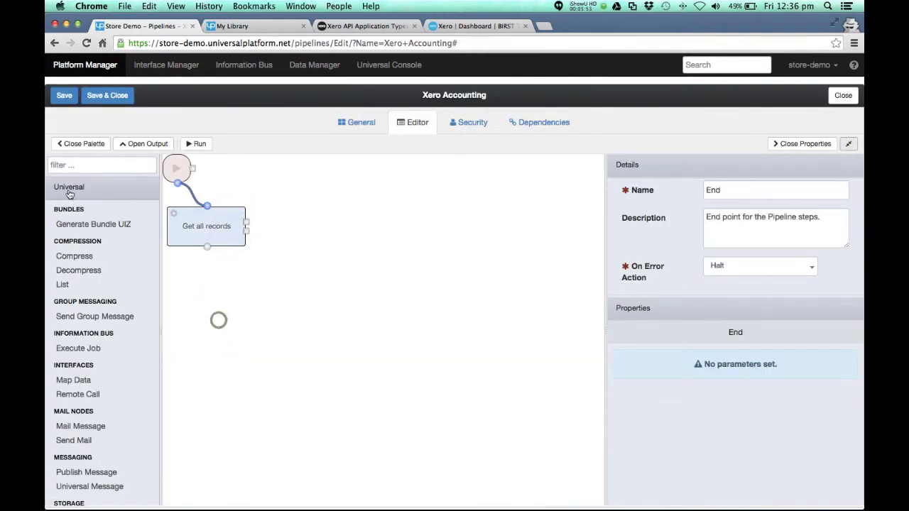
click(73, 167)
text(writ)
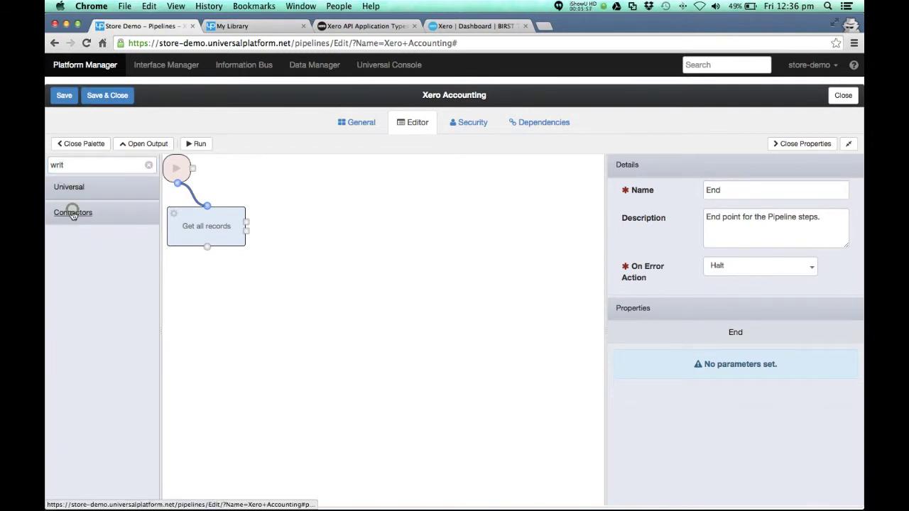
click(79, 167)
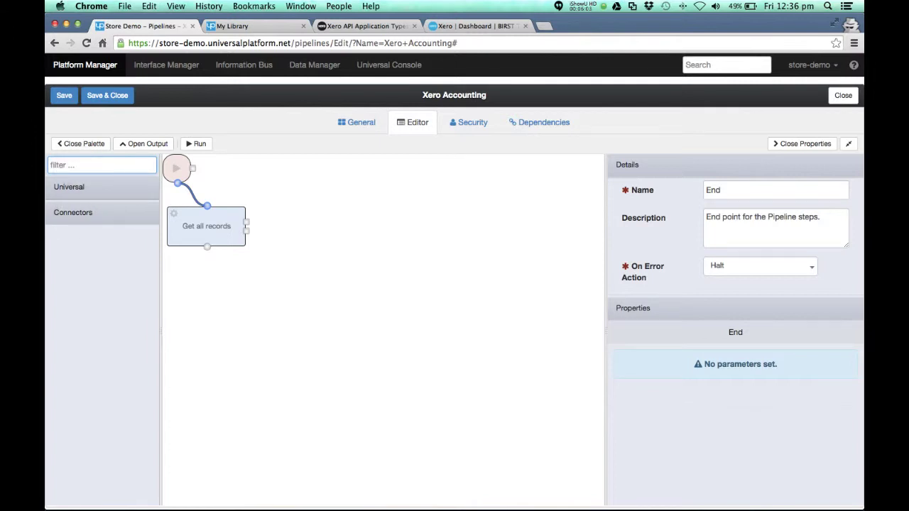
click(84, 214)
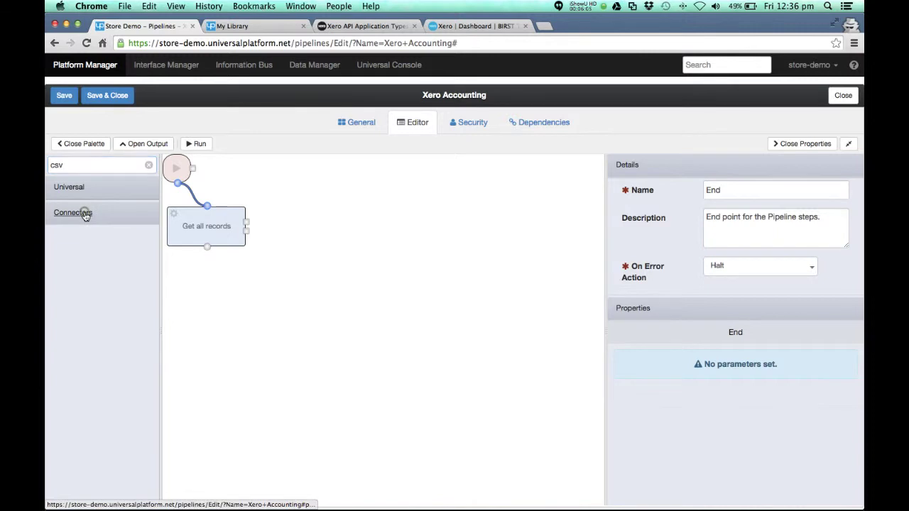
Create a Documents connector with all its methods enabled and save it
click(166, 65)
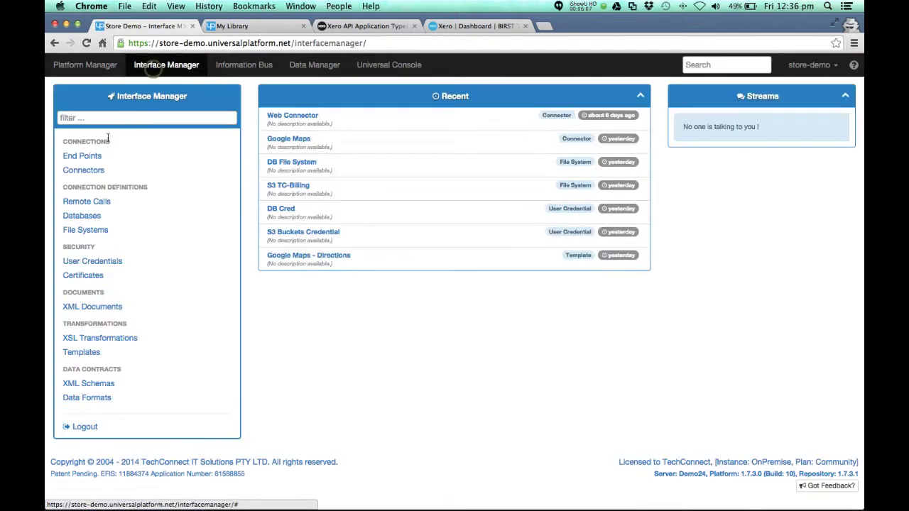
click(83, 171)
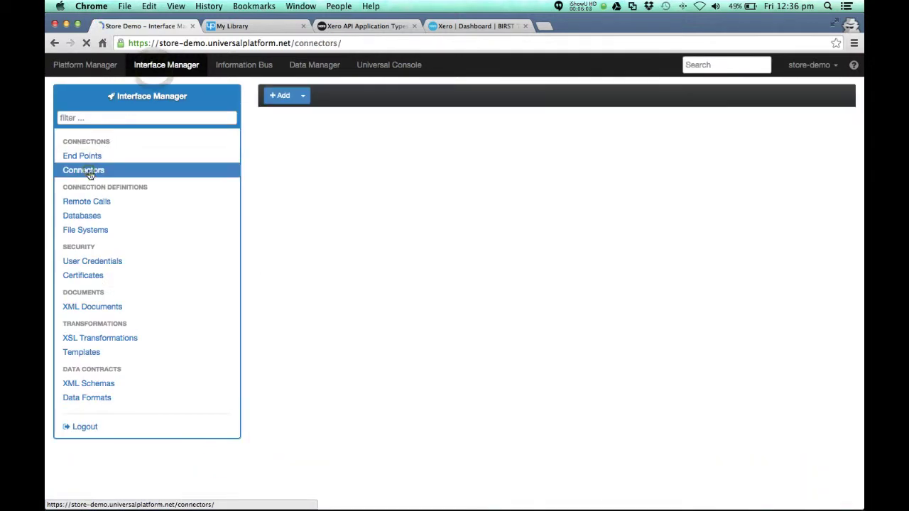
click(304, 98)
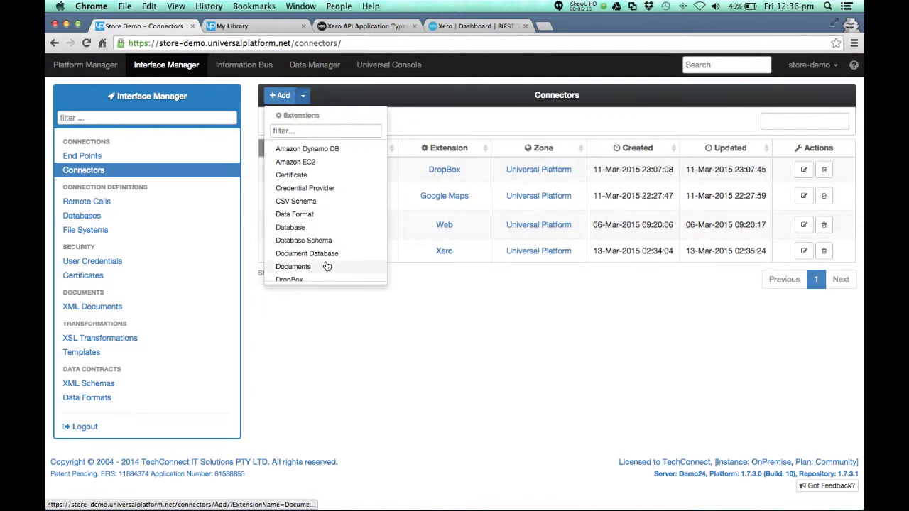
click(294, 266)
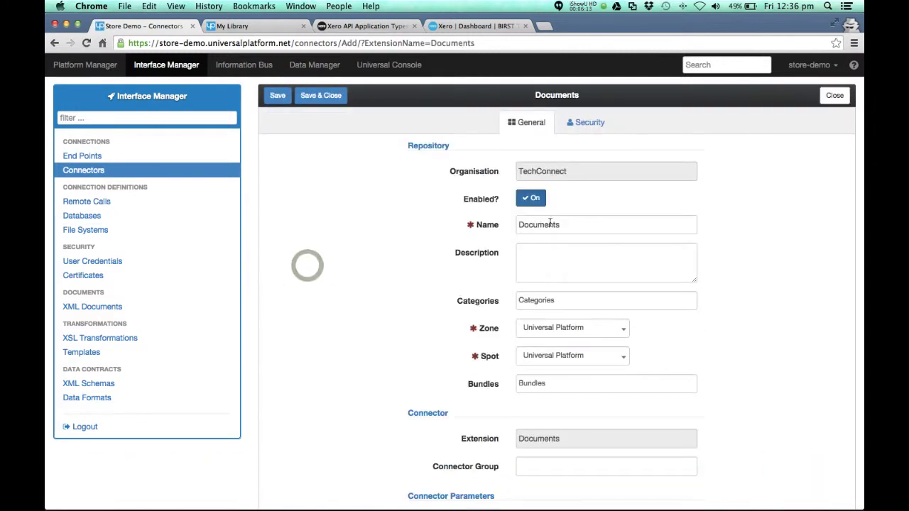
click(277, 95)
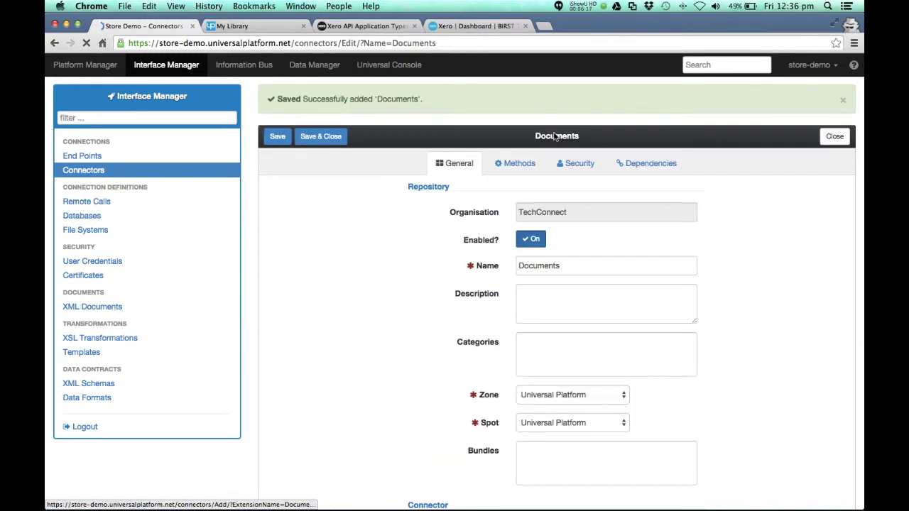
click(510, 165)
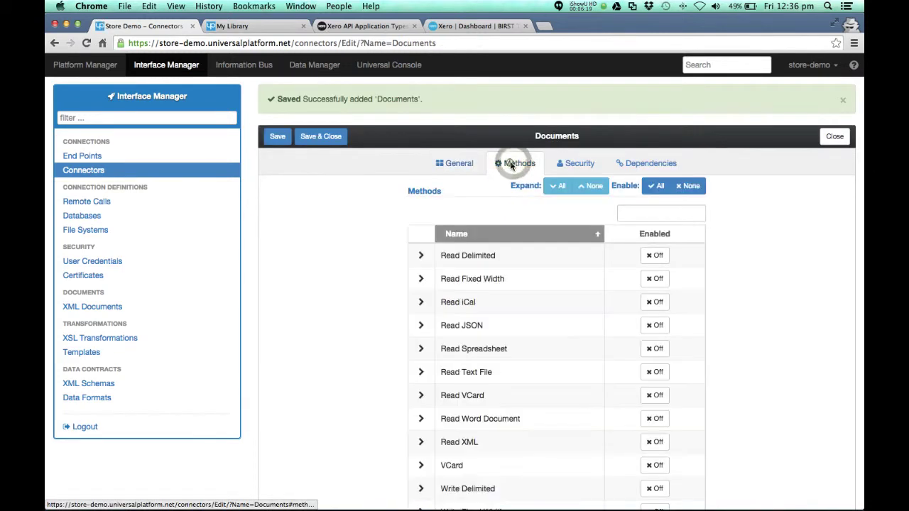
click(659, 188)
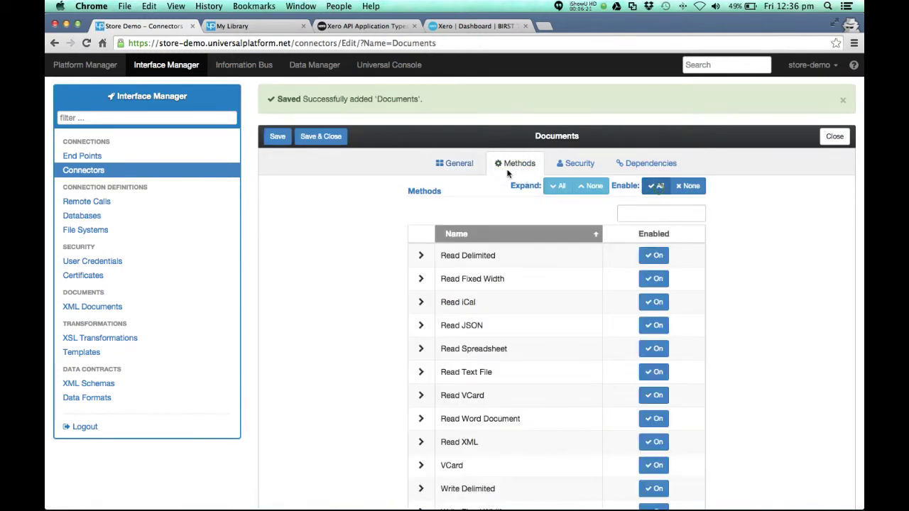
click(330, 140)
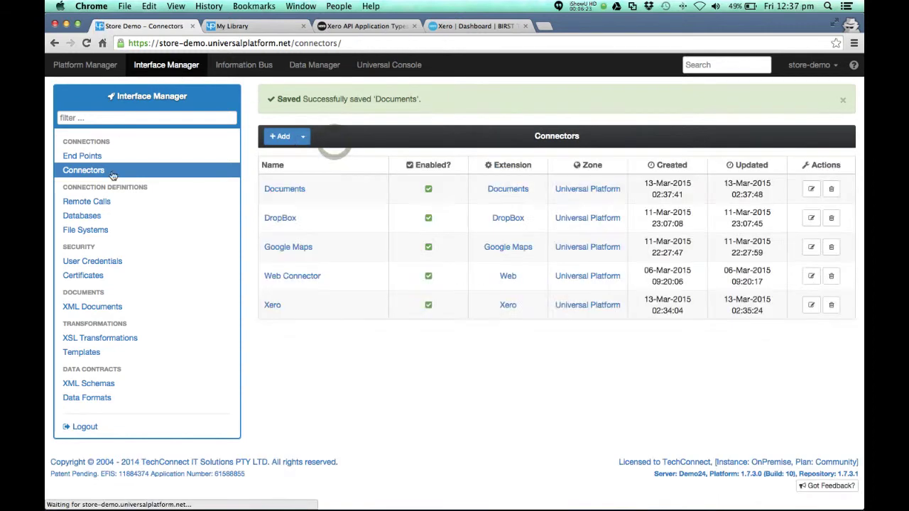
Reopen the Xero Accounting pipeline from the Platform Manager pipelines list
click(75, 67)
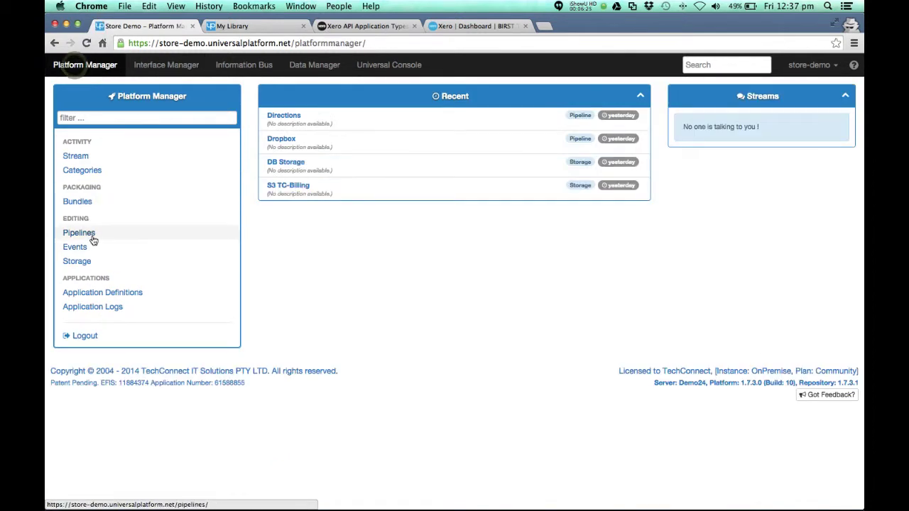
click(90, 234)
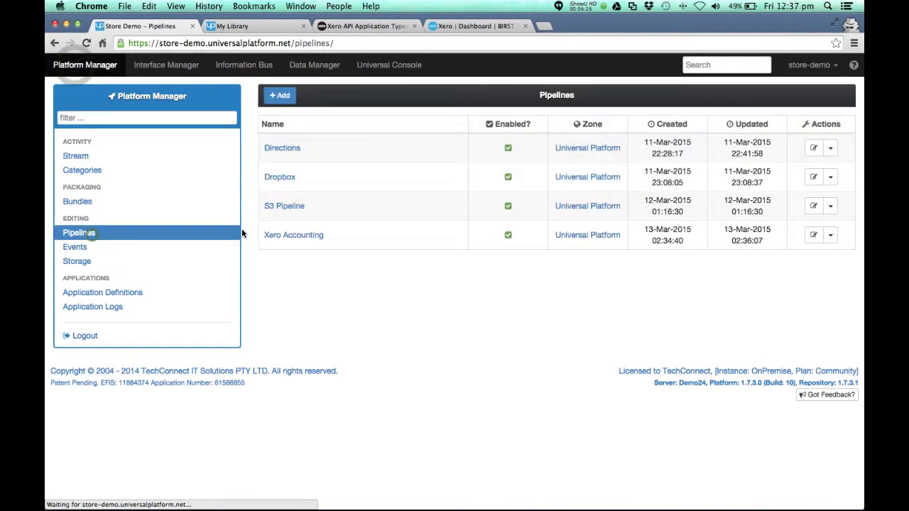
click(294, 240)
Add a Write Delimited step after Get all records and connect the two
click(518, 122)
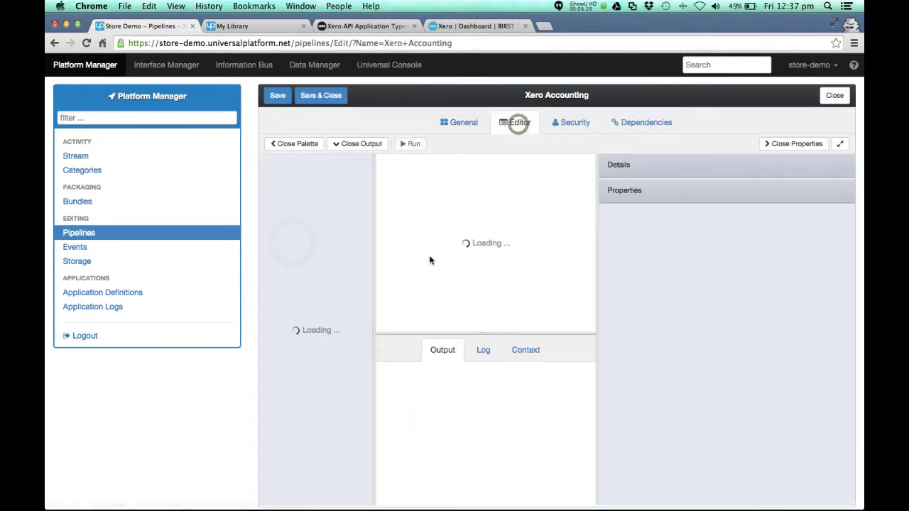
click(840, 143)
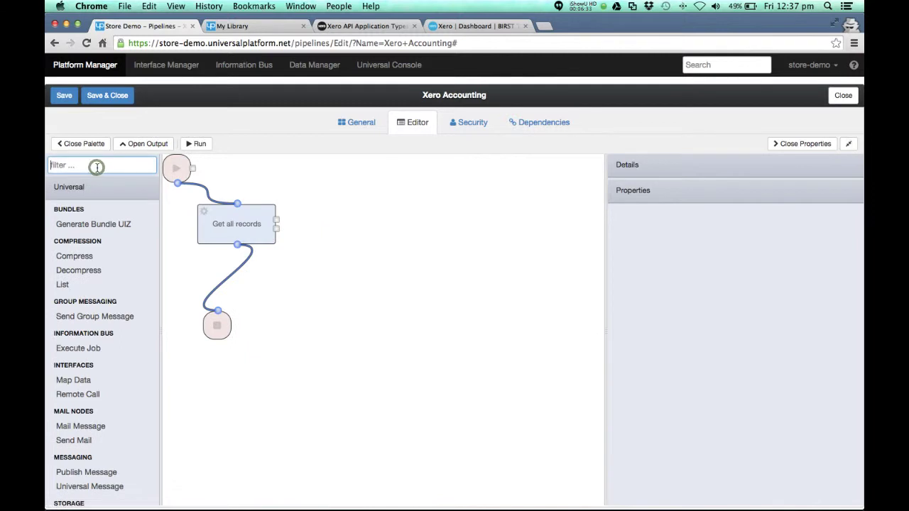
text(wr)
click(74, 212)
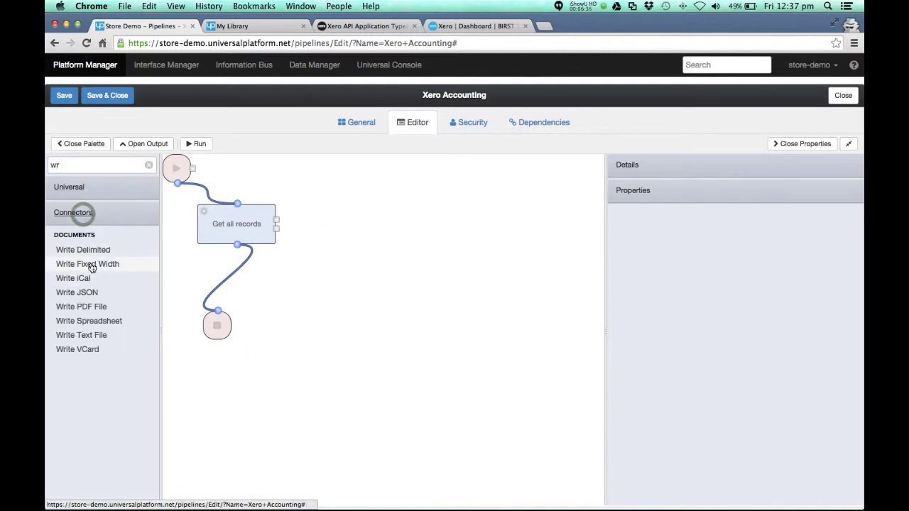
drag(91, 249, 205, 313)
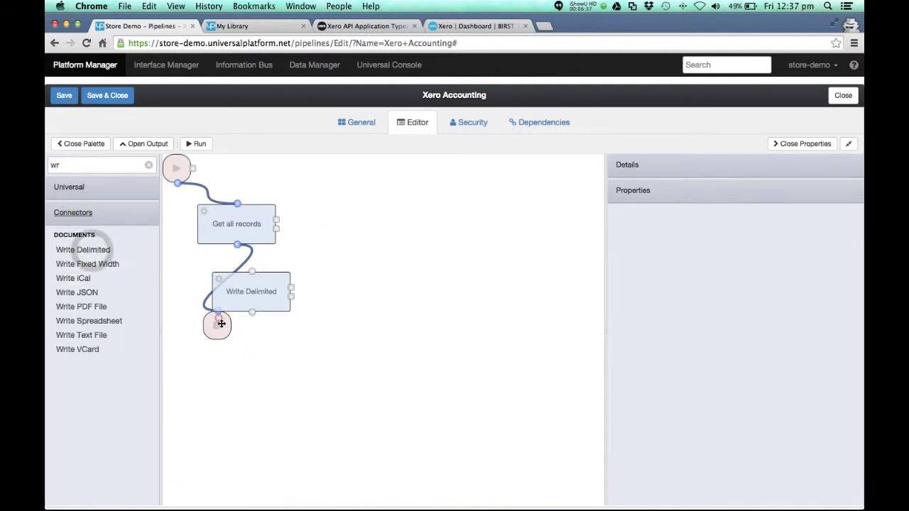
click(222, 305)
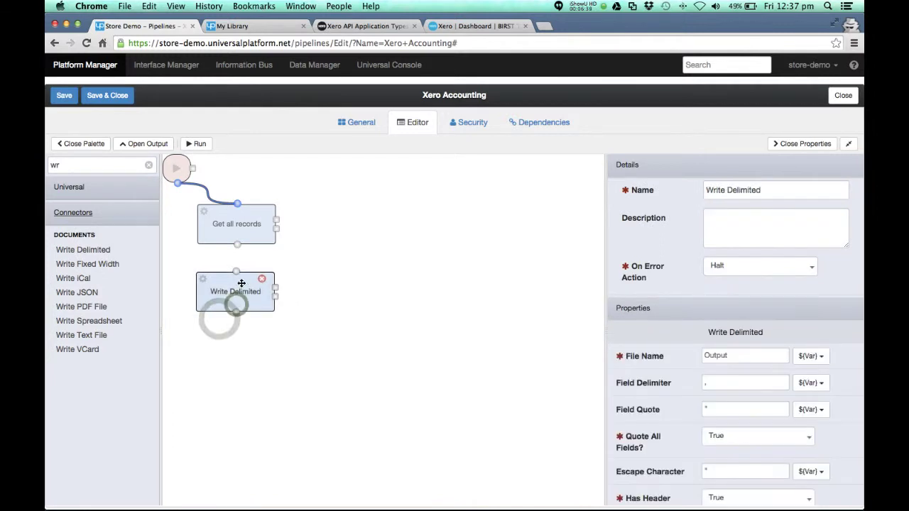
drag(236, 271, 236, 248)
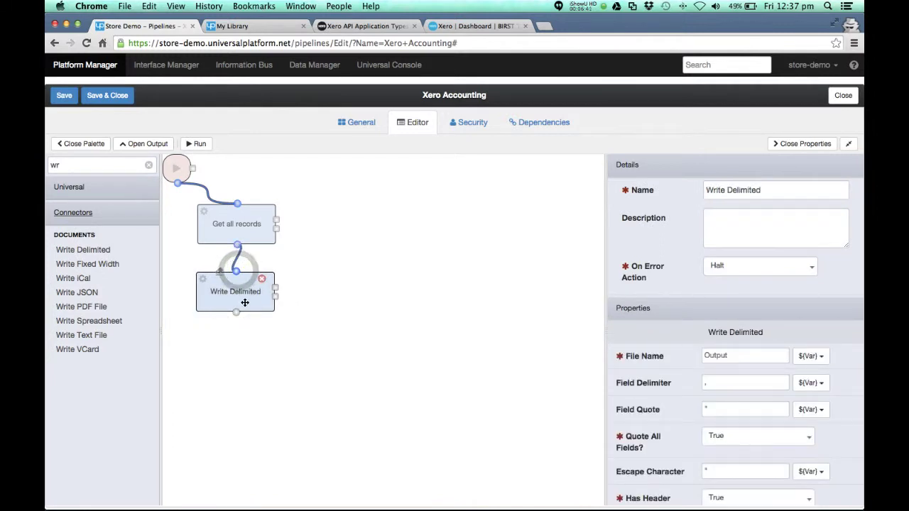
Filter for 'st' and add a Universal Save Storage Item step below Write Delimited
drag(82, 165, 47, 165)
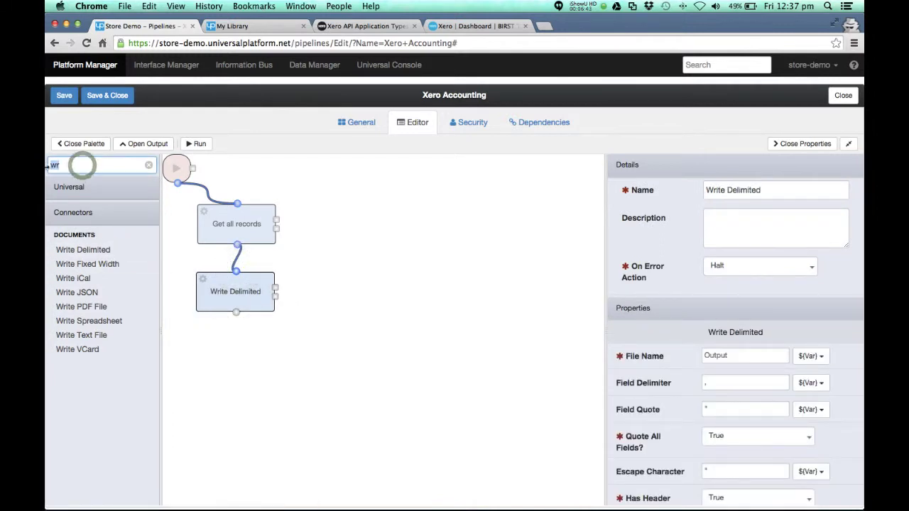
text(st)
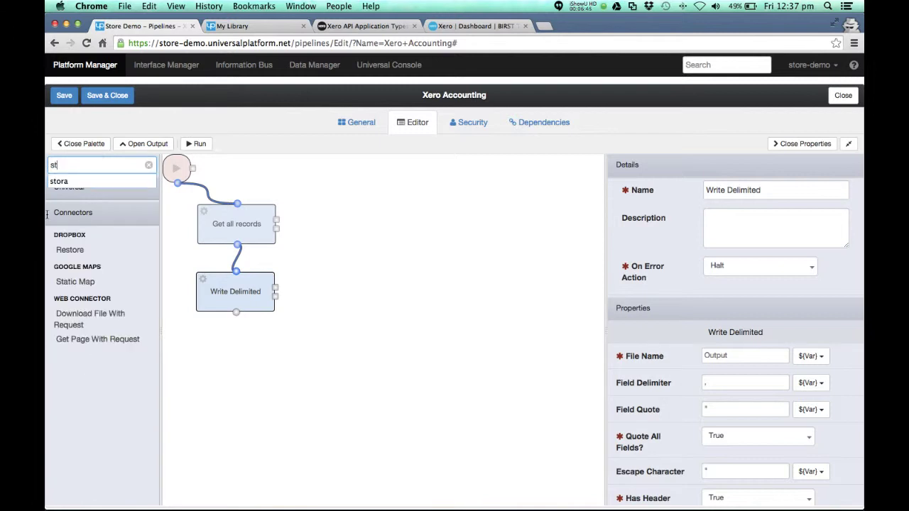
click(75, 190)
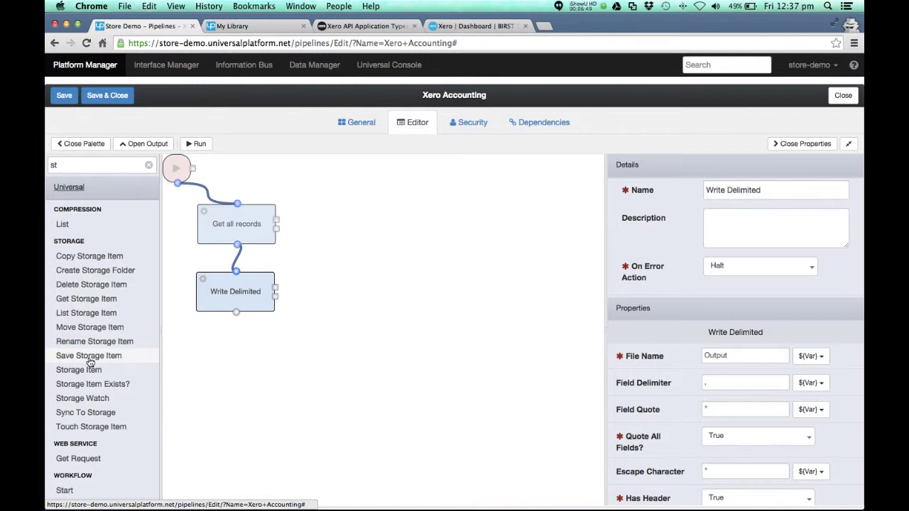
drag(183, 367, 237, 358)
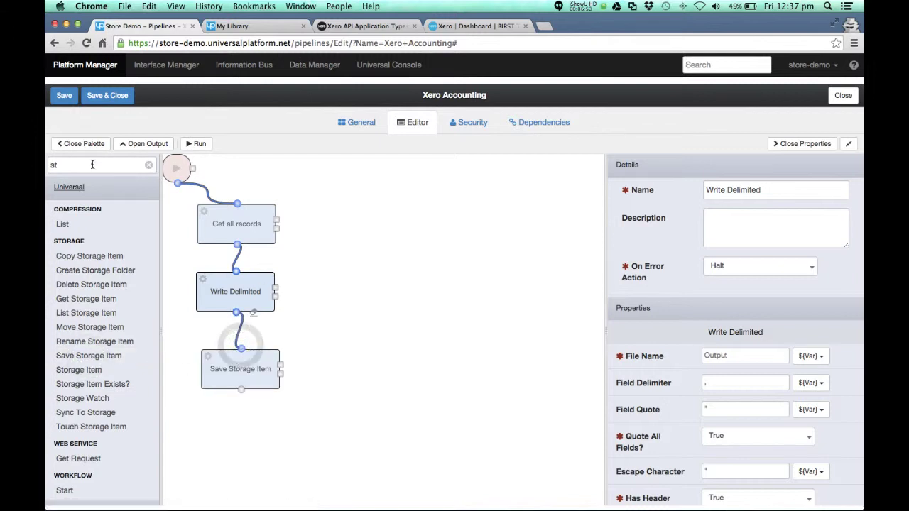
drag(91, 164, 48, 163)
Add two Bind nodes and bind Get all records Result into Write Delimited's Data
text(bind)
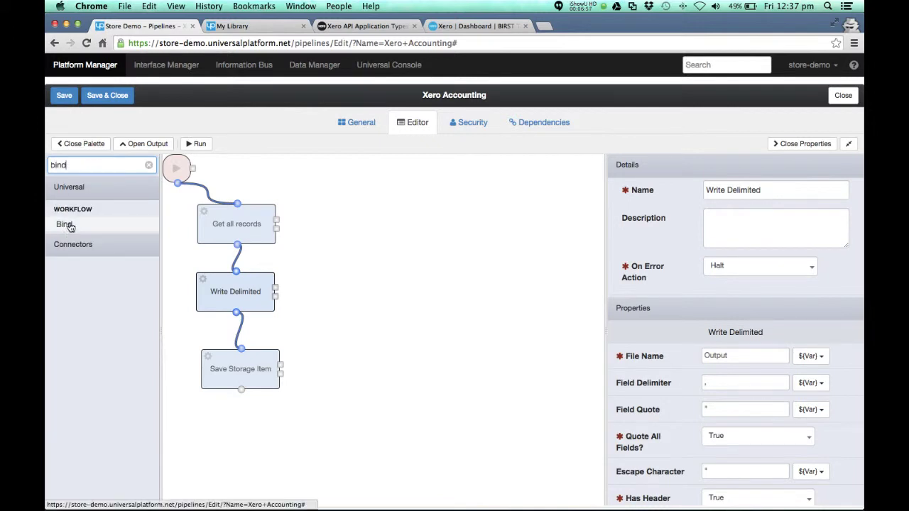
drag(64, 224, 325, 246)
drag(62, 226, 315, 333)
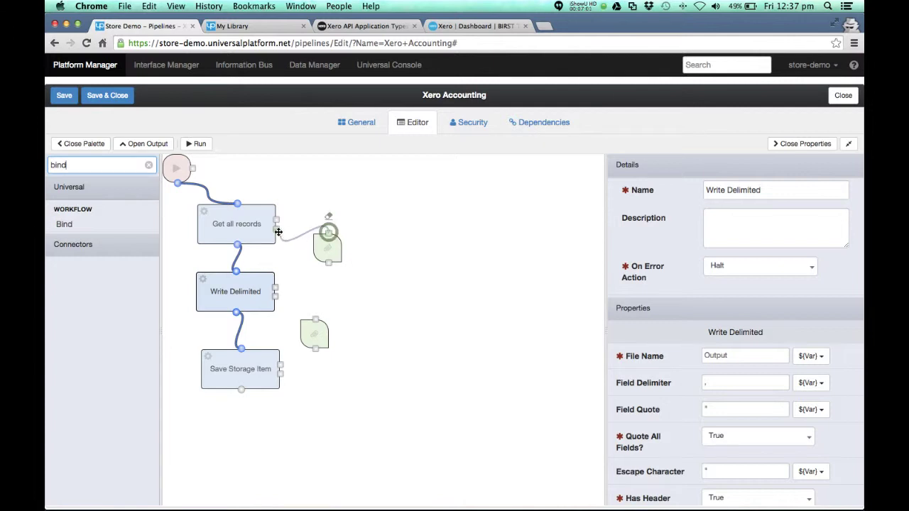
drag(329, 263, 276, 286)
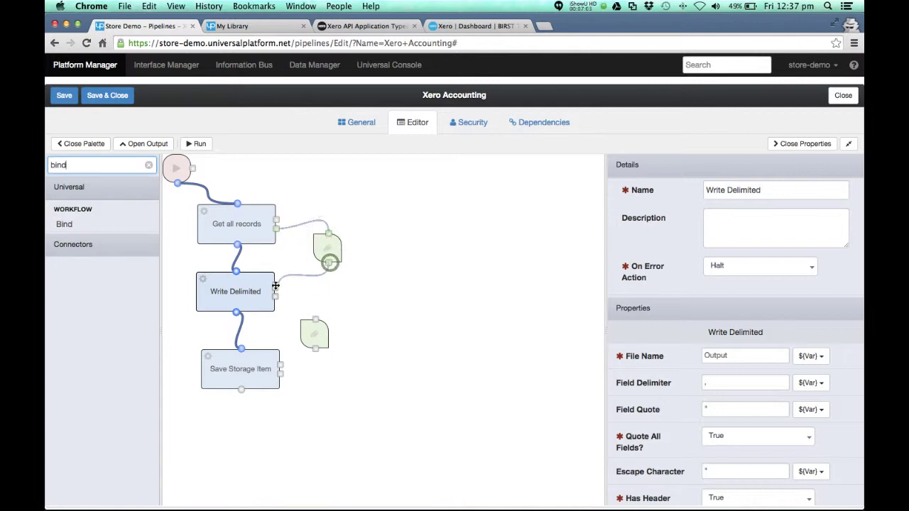
click(325, 248)
click(742, 355)
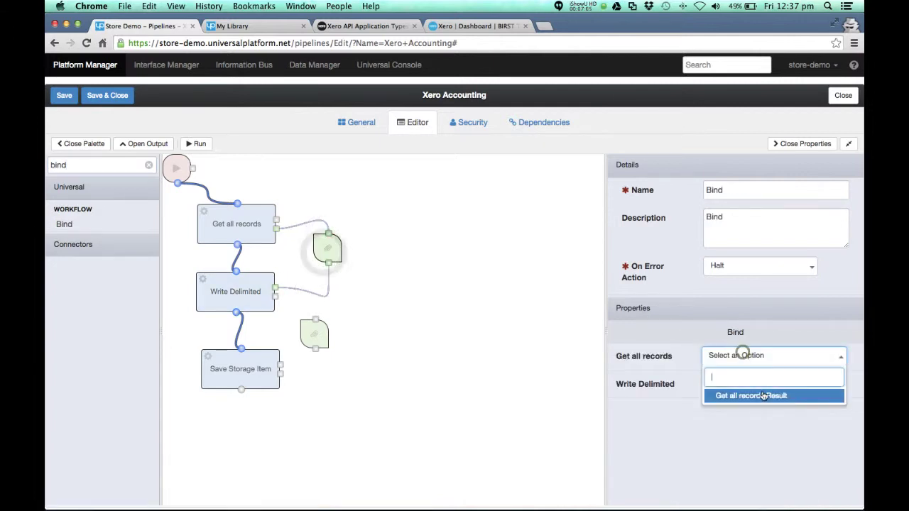
click(763, 395)
click(746, 384)
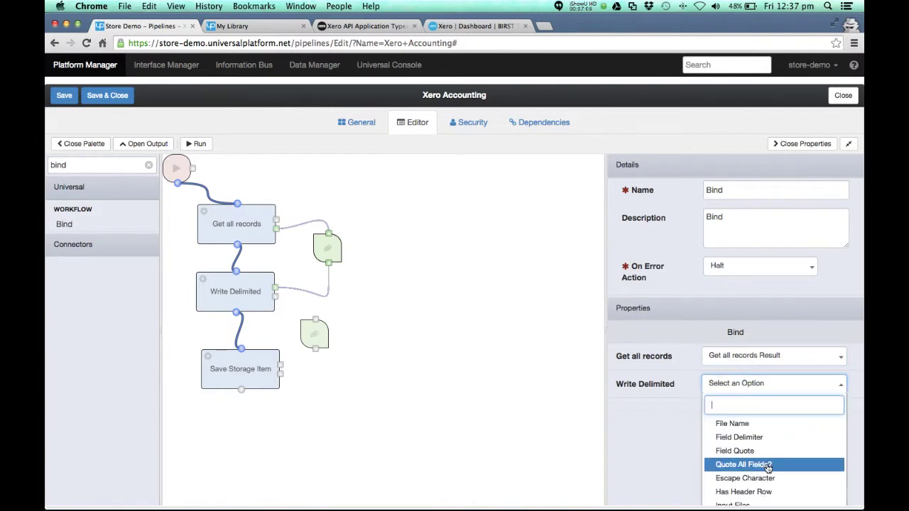
scroll(663, 449, down, 2)
click(737, 455)
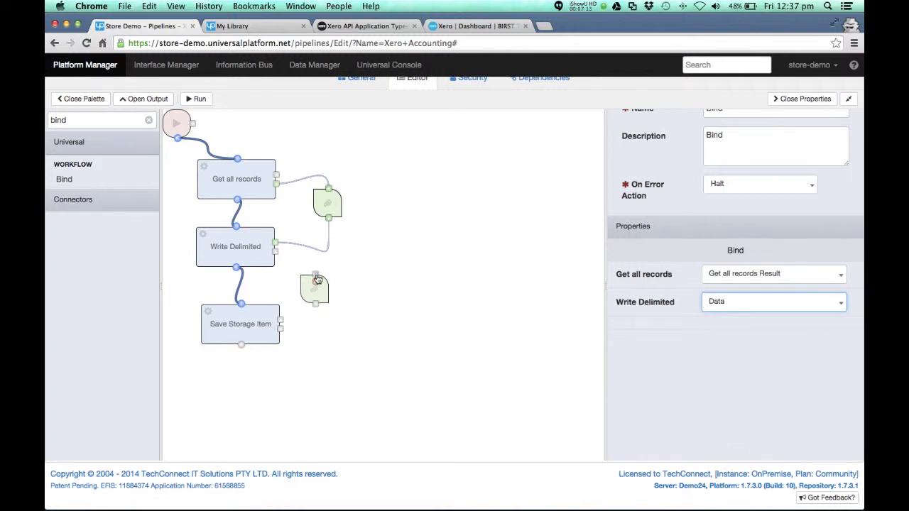
Wire the second Bind between Write Delimited and Save Storage Item, mapping Files to Files
drag(279, 258, 277, 253)
drag(317, 304, 284, 320)
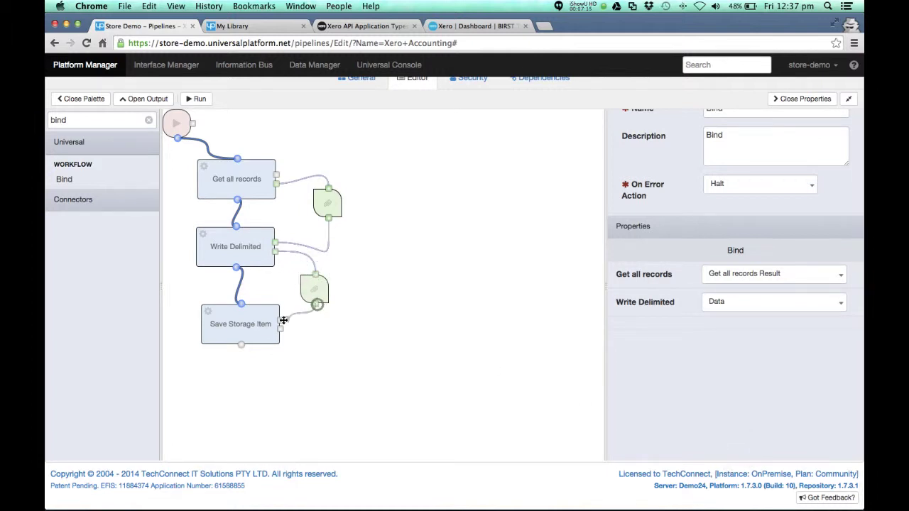
click(738, 310)
click(724, 351)
click(736, 339)
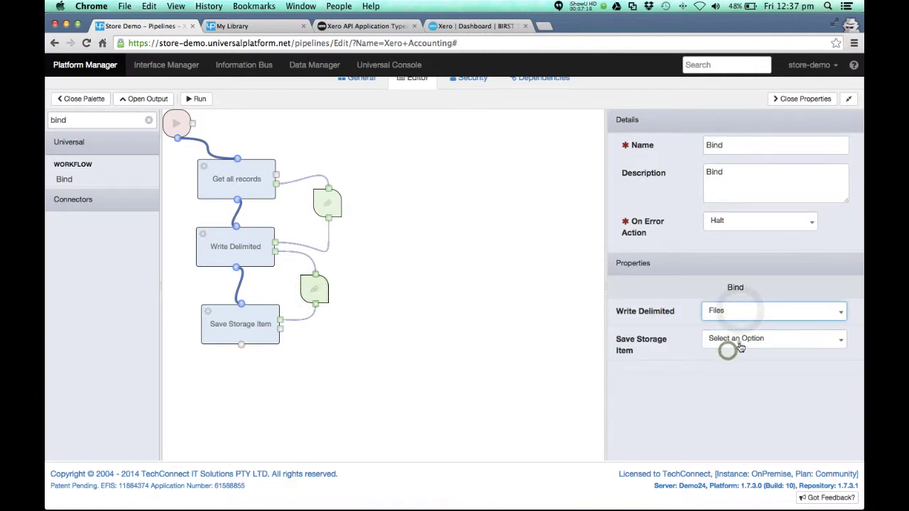
click(736, 408)
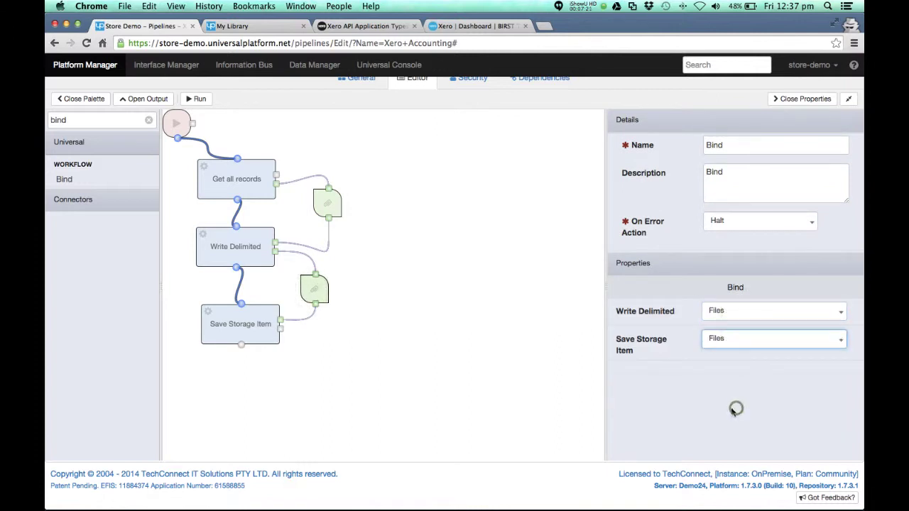
Set the Save Storage Item step's storage to My Documents
drag(252, 334, 242, 333)
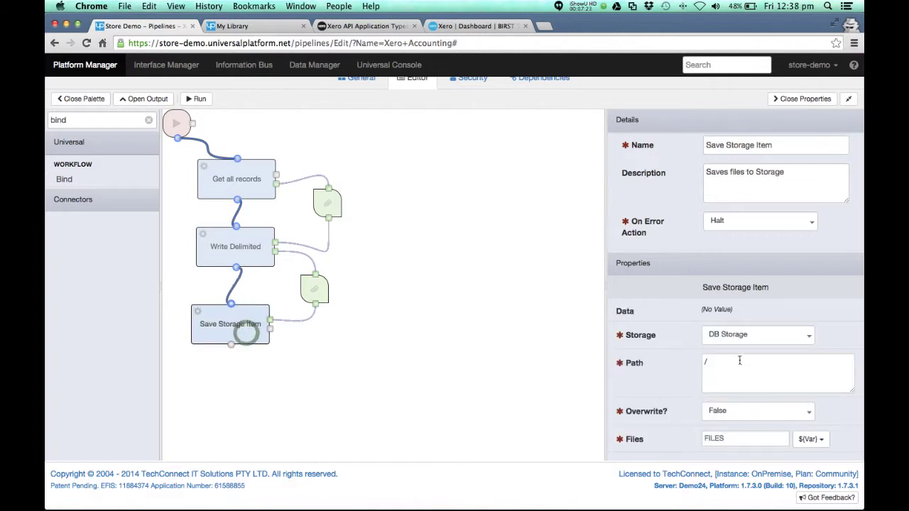
click(728, 338)
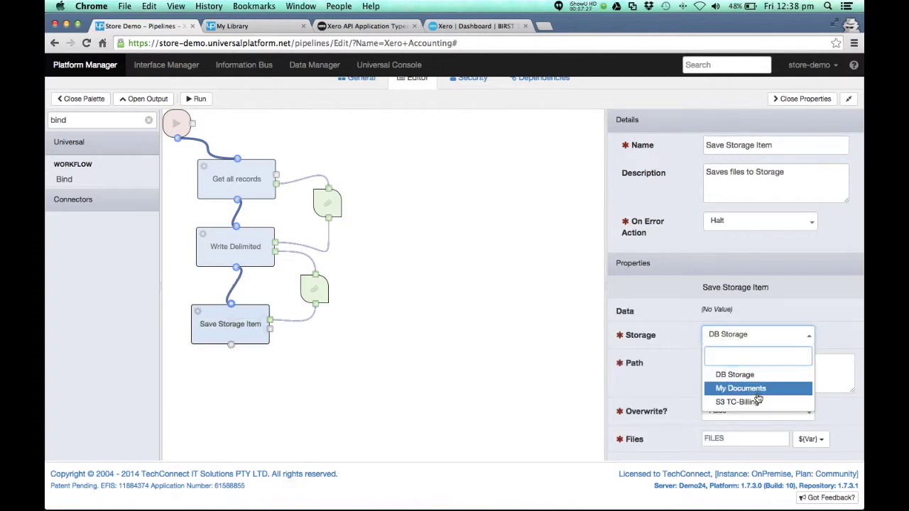
click(754, 390)
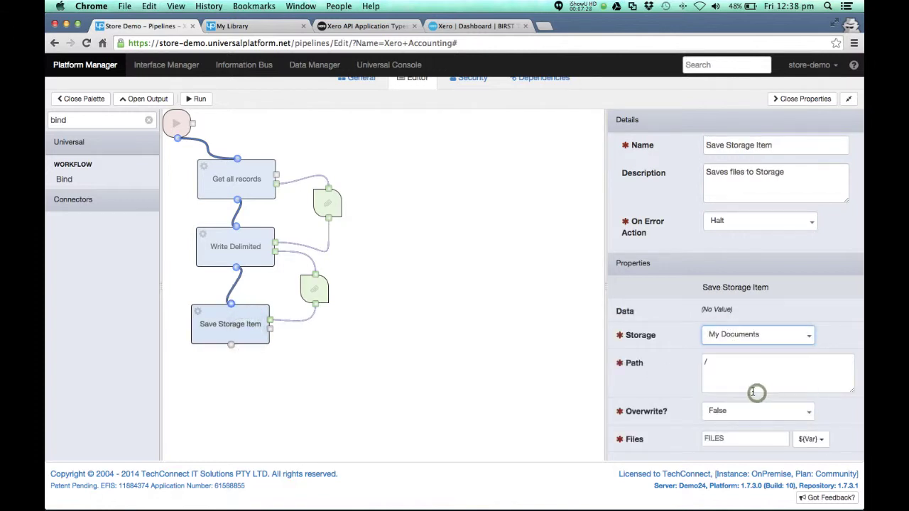
Realign the nodes and set Write Delimited's File Name to xero_accounts.csv
click(220, 249)
drag(220, 249, 217, 250)
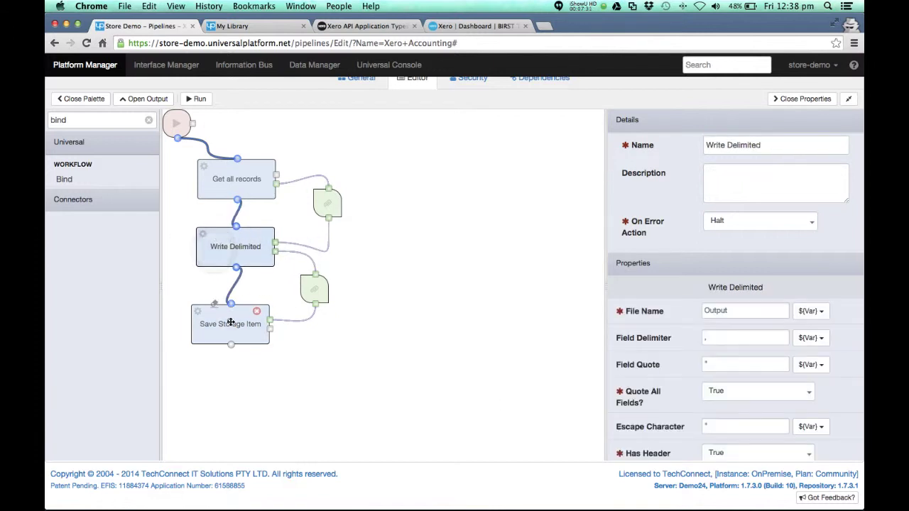
drag(230, 322, 236, 316)
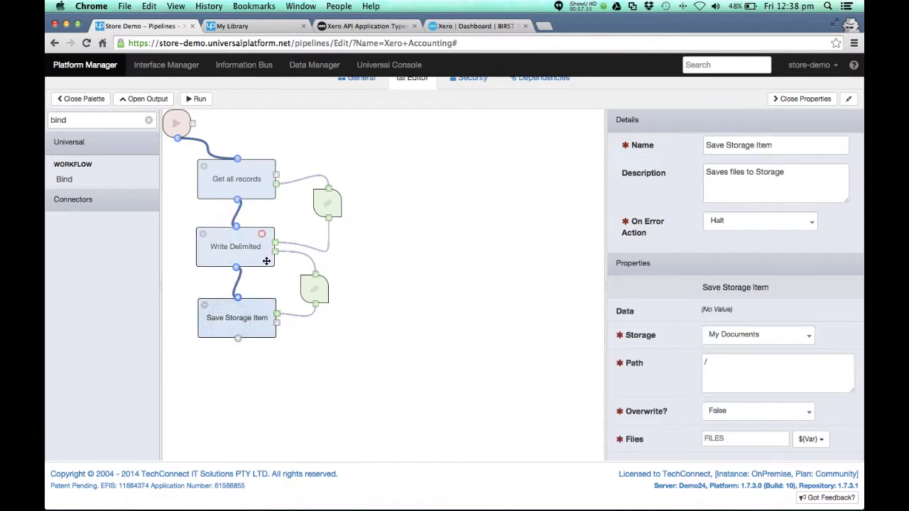
click(241, 254)
double_click(746, 311)
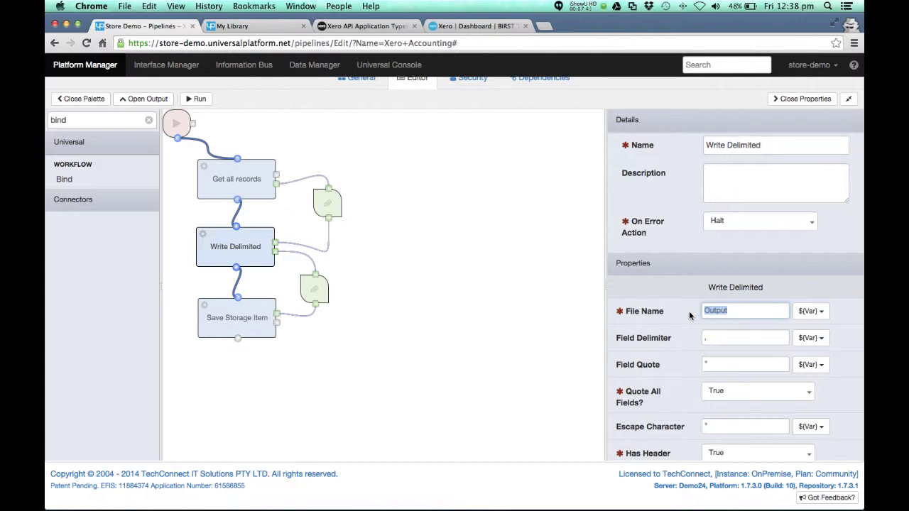
text(xer)
text(o_accounts.csv)
scroll(357, 139, up, 2)
In a new Platform Manager tab, explore the empty My Documents storage, then return to the pipeline
right_click(103, 64)
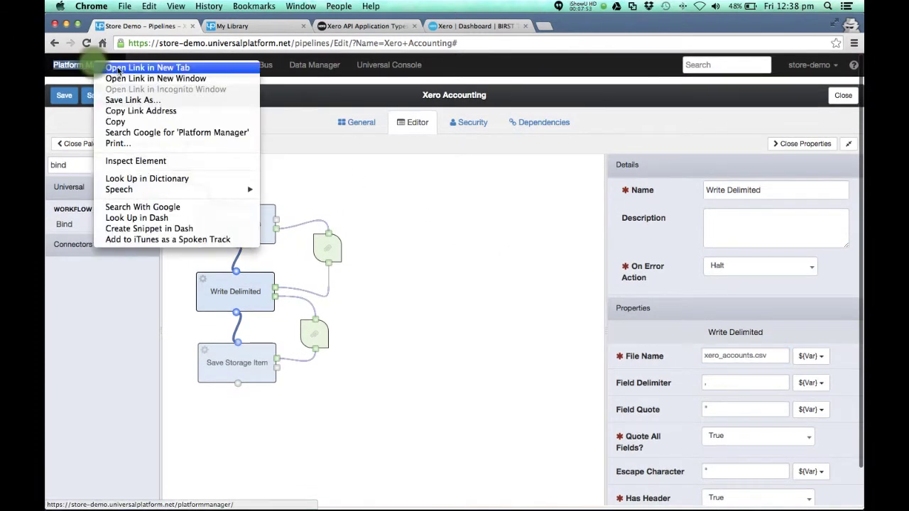
click(118, 70)
click(256, 26)
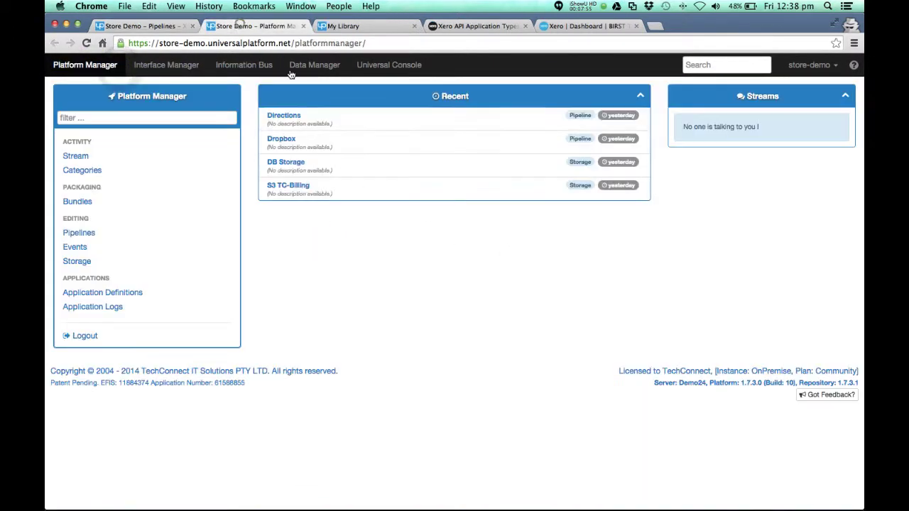
click(79, 261)
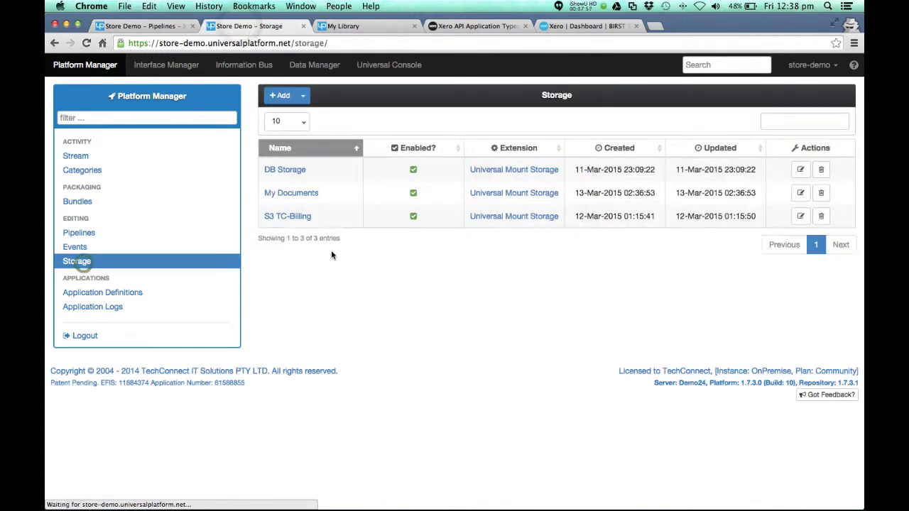
click(294, 191)
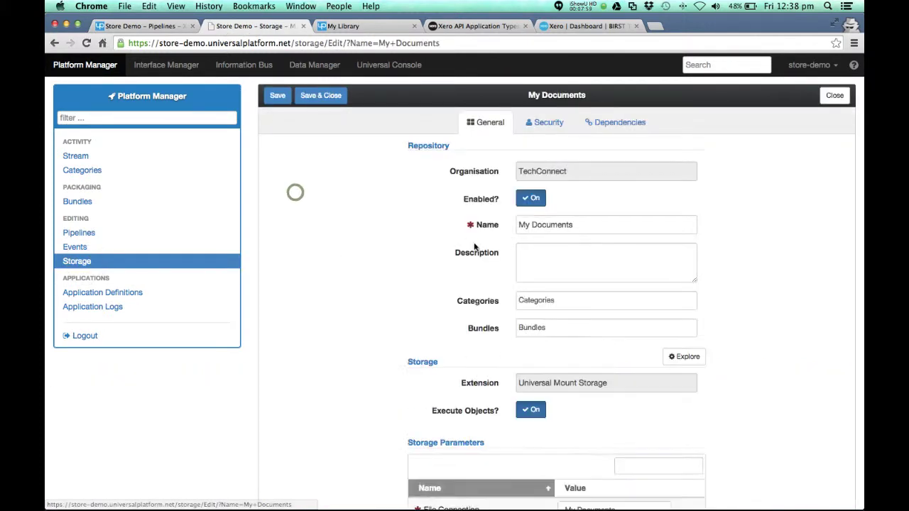
click(681, 356)
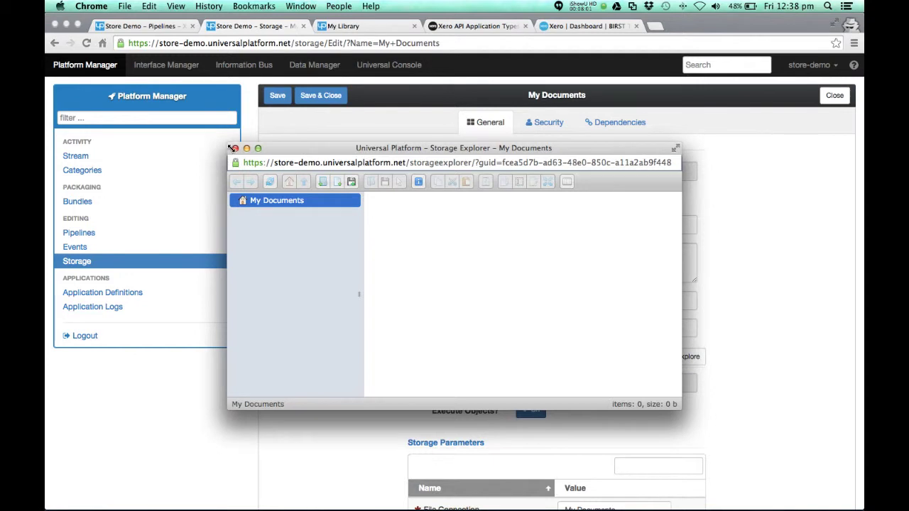
click(226, 155)
click(168, 25)
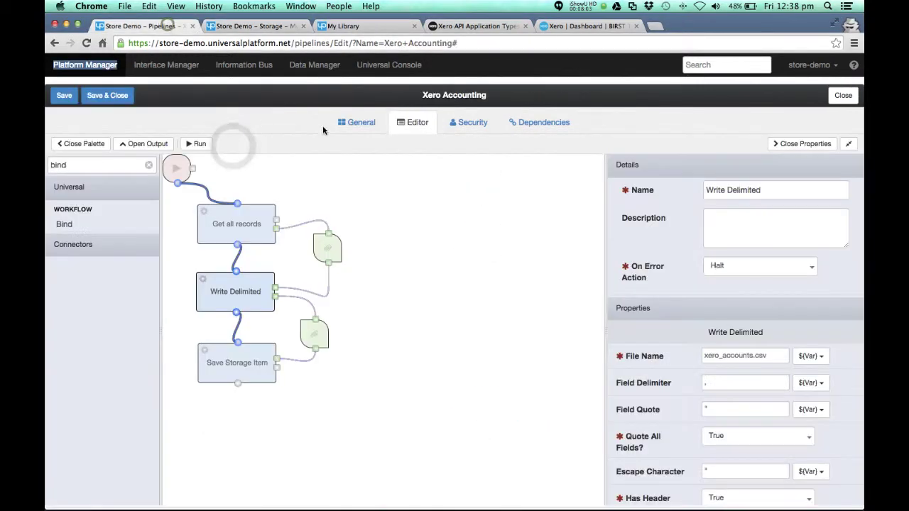
Run the Xero Accounting pipeline and browse the My Documents storage for its output
click(199, 142)
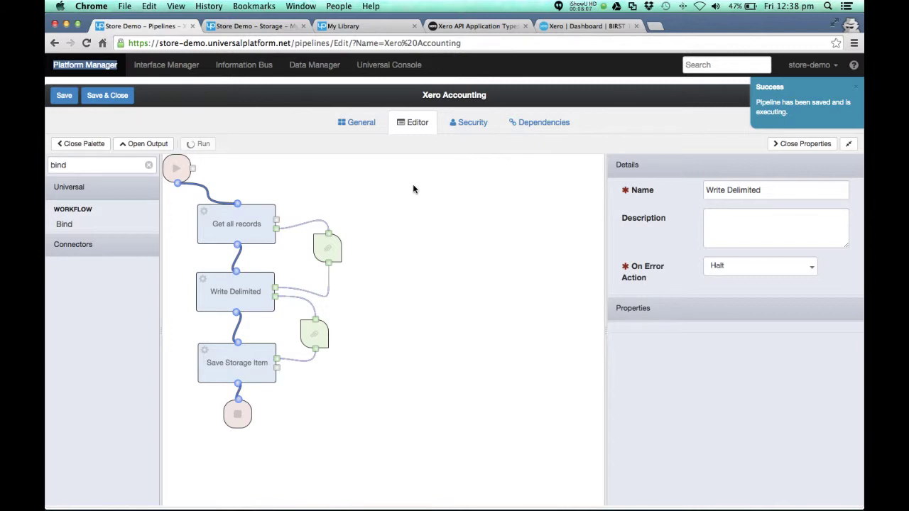
click(269, 26)
click(671, 357)
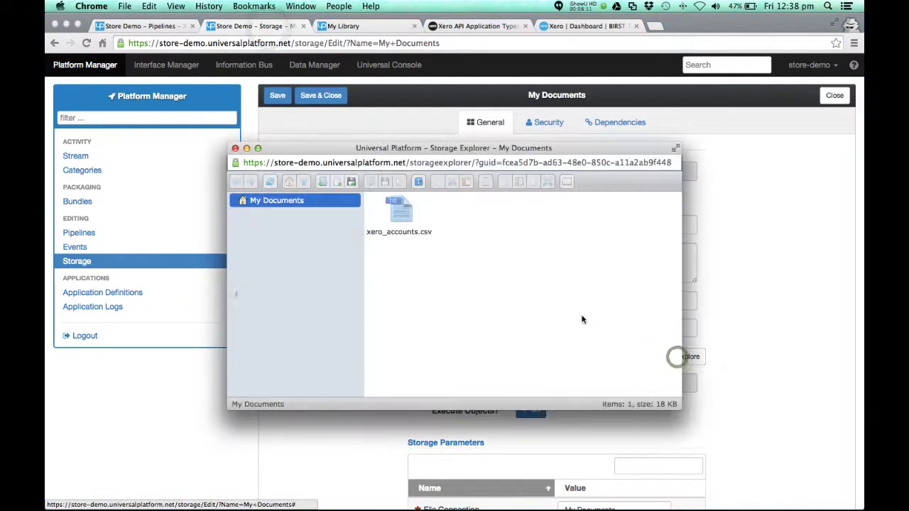
Open xero_accounts.csv in Excel to check the exported accounts, then close it and the download window
click(411, 212)
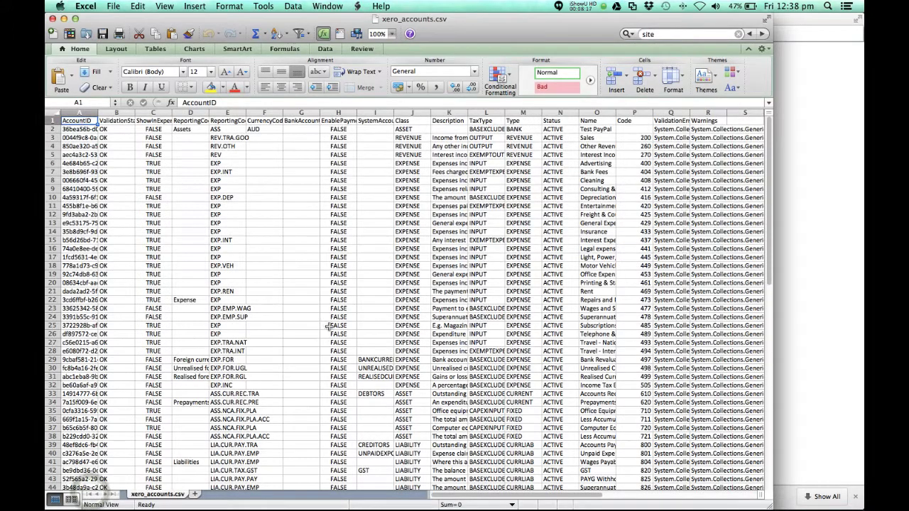
click(51, 18)
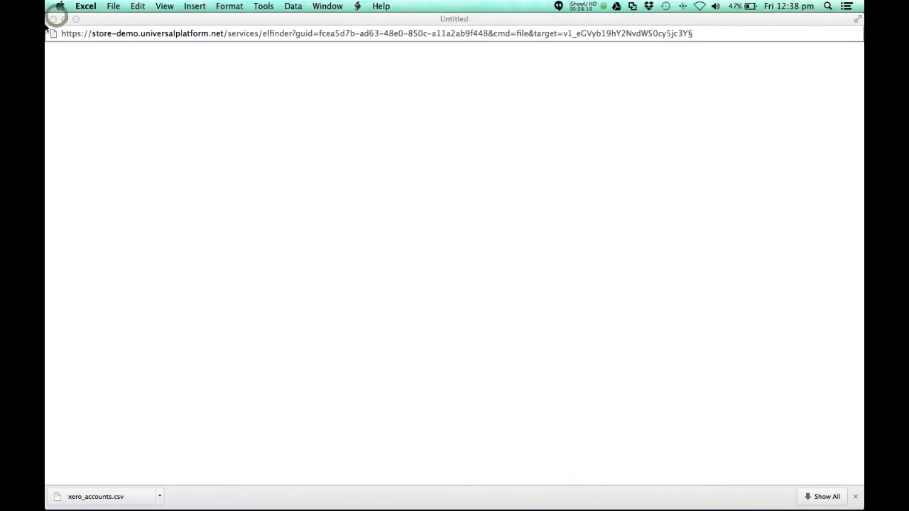
click(53, 20)
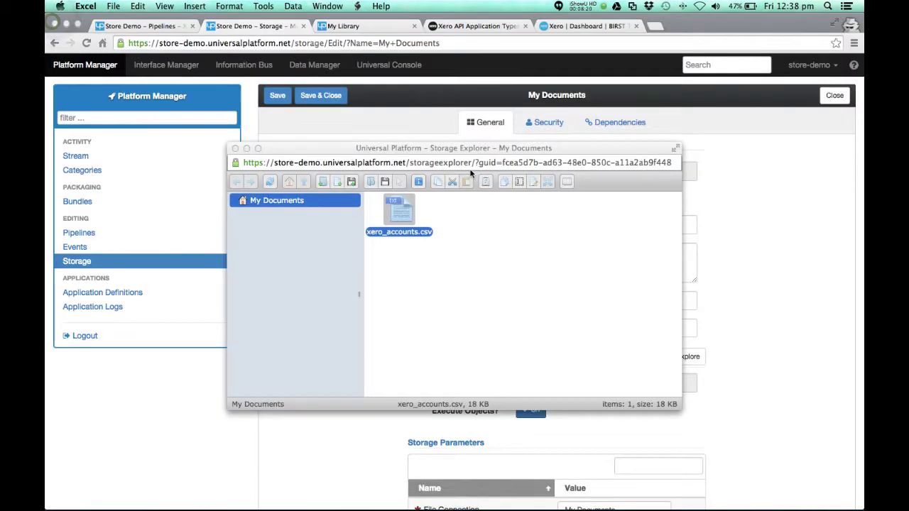
Close Storage Explorer and show the Xero Accounting pipeline's Context data
click(235, 148)
click(158, 26)
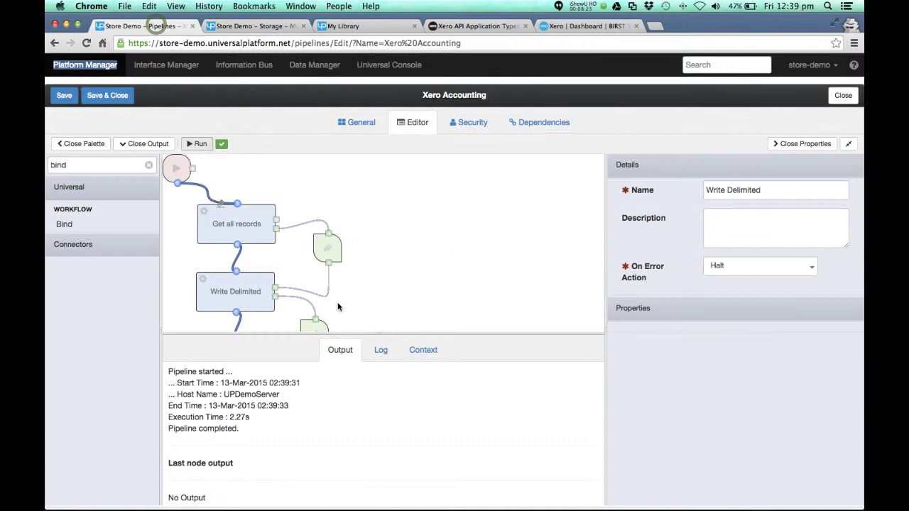
drag(437, 333, 435, 346)
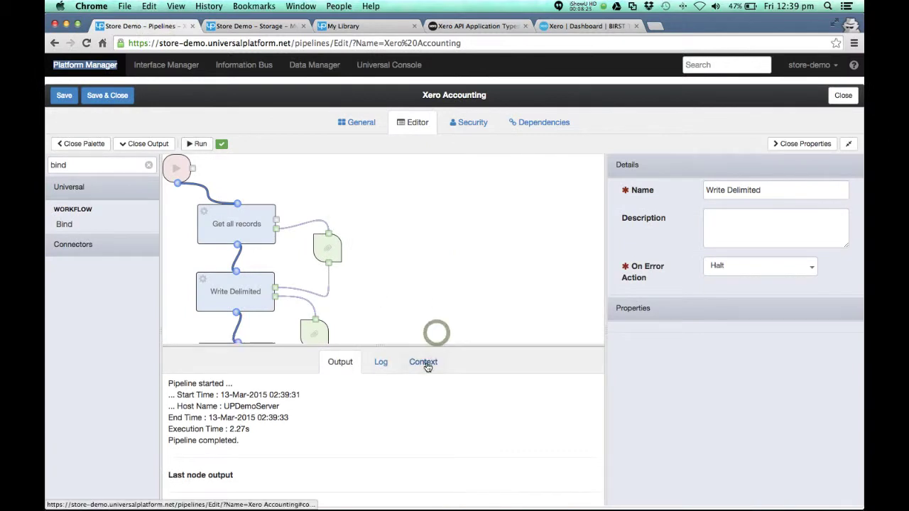
click(423, 362)
Expand Write Delimited to view its Files entry, xero_accounts.csv
click(169, 397)
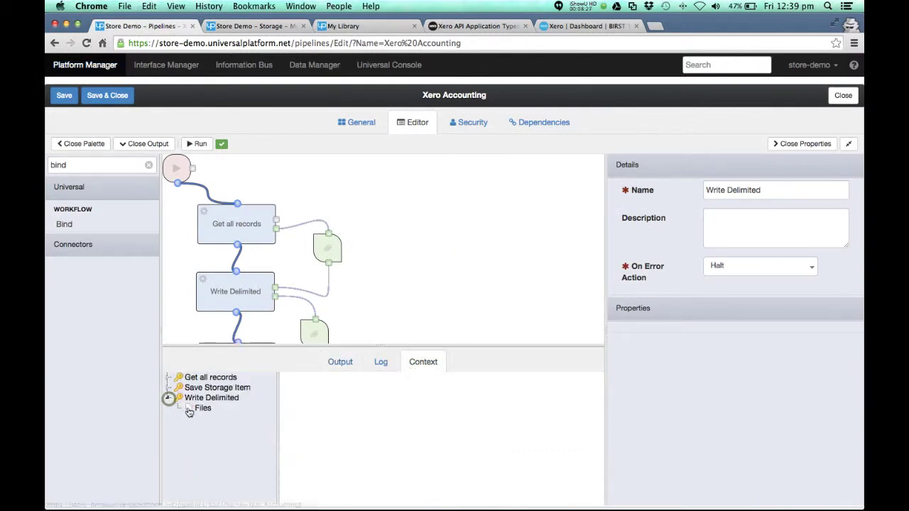
click(198, 408)
scroll(374, 433, down, 1)
scroll(374, 433, down, 3)
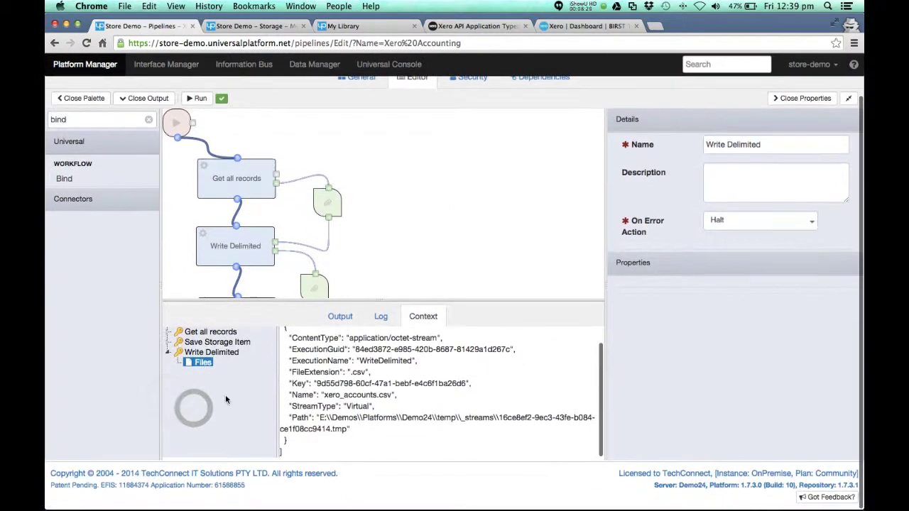
Expand Save Storage Item's Count and the account records returned by Get all records
click(167, 342)
click(204, 353)
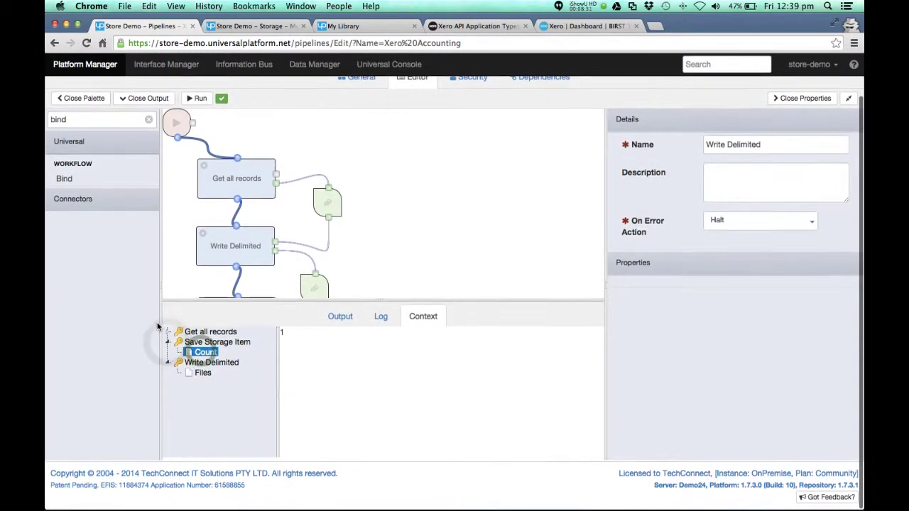
click(167, 333)
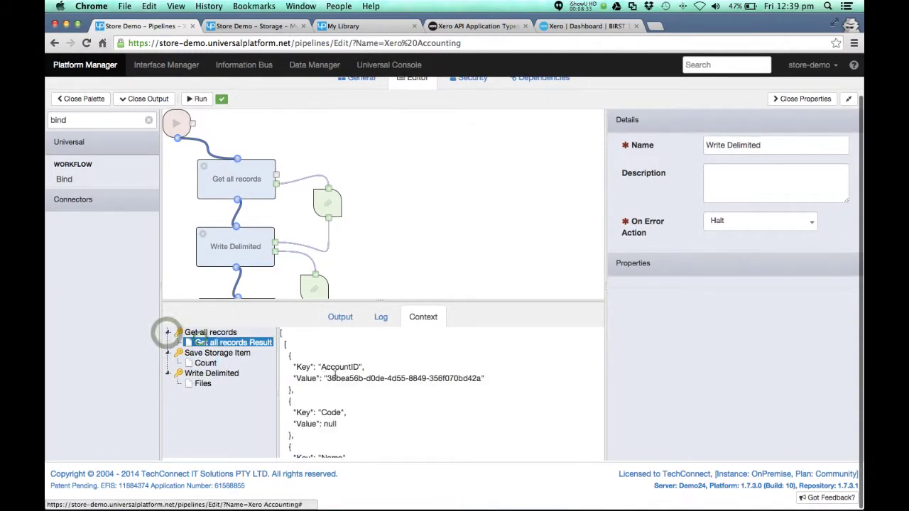
scroll(405, 388, up, 6)
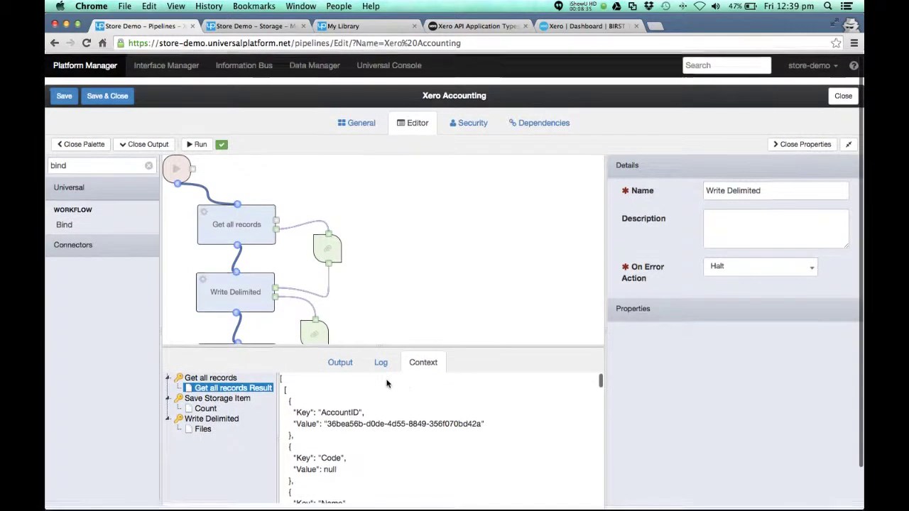